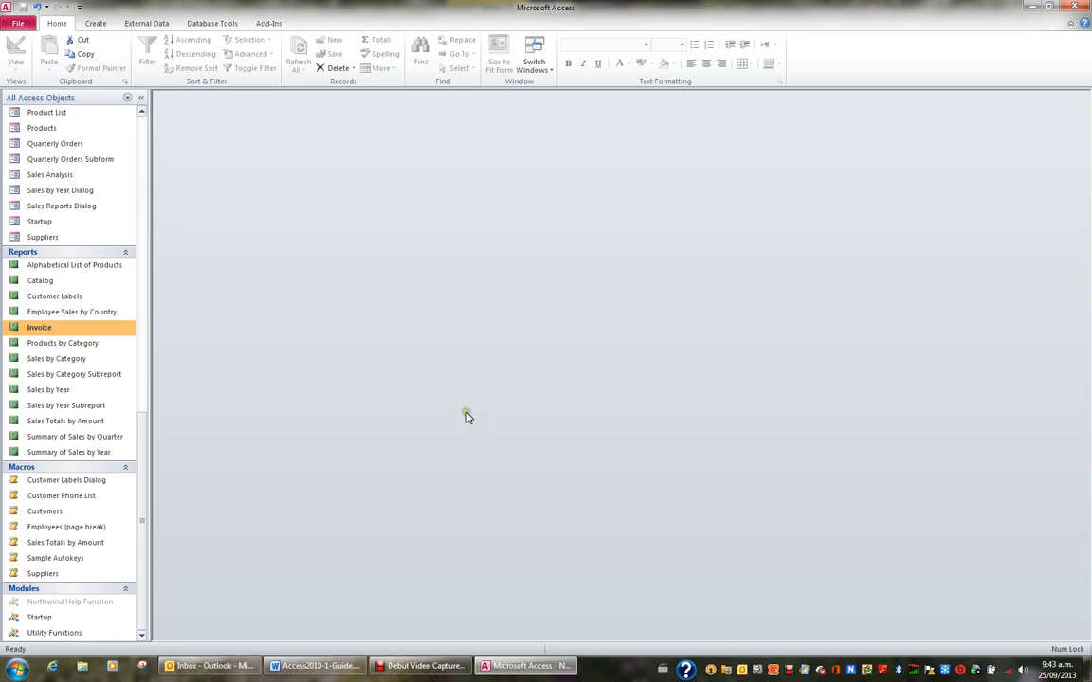
# Step: Create a blank database named Call Tracking and store it on the Desktop
pyautogui.click(19, 24)
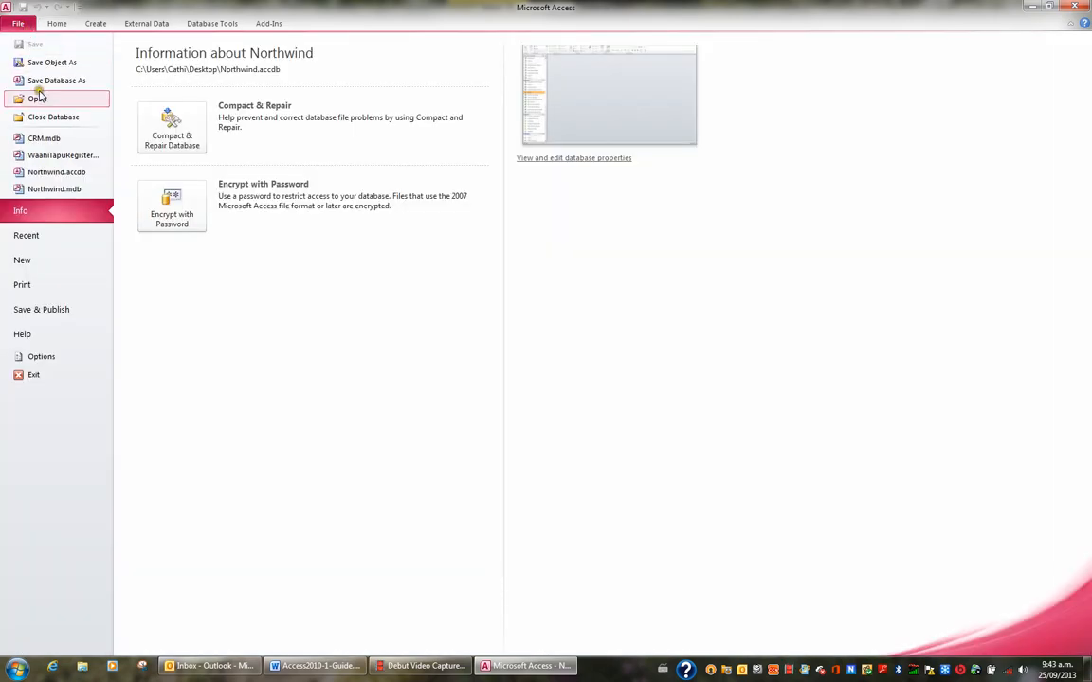
pyautogui.click(40, 262)
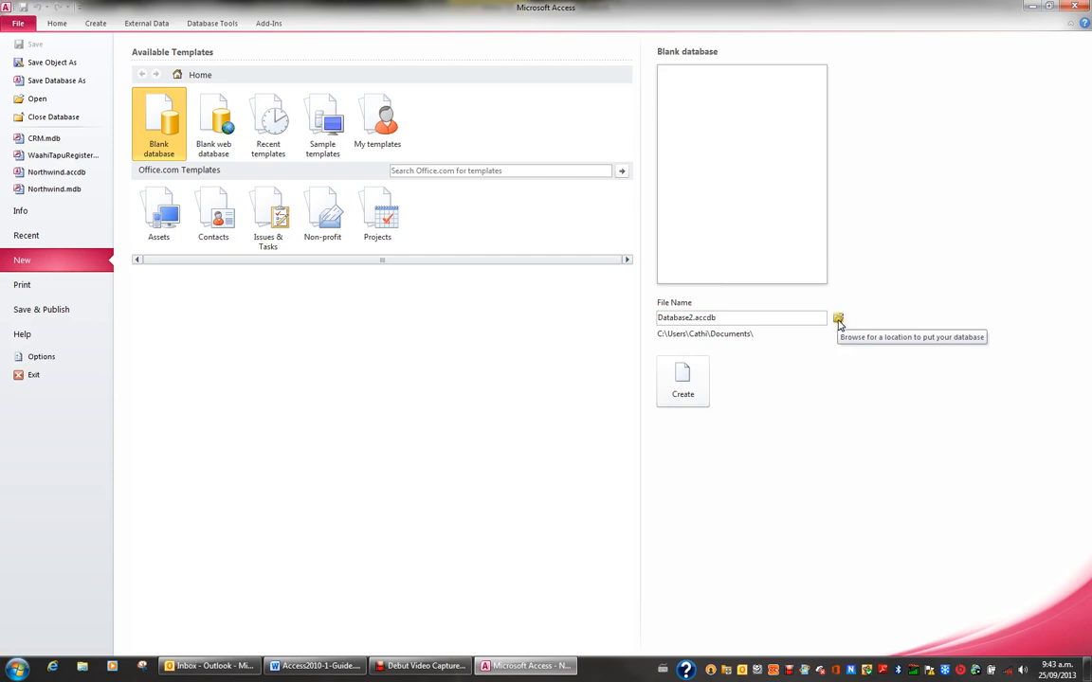
pyautogui.click(838, 321)
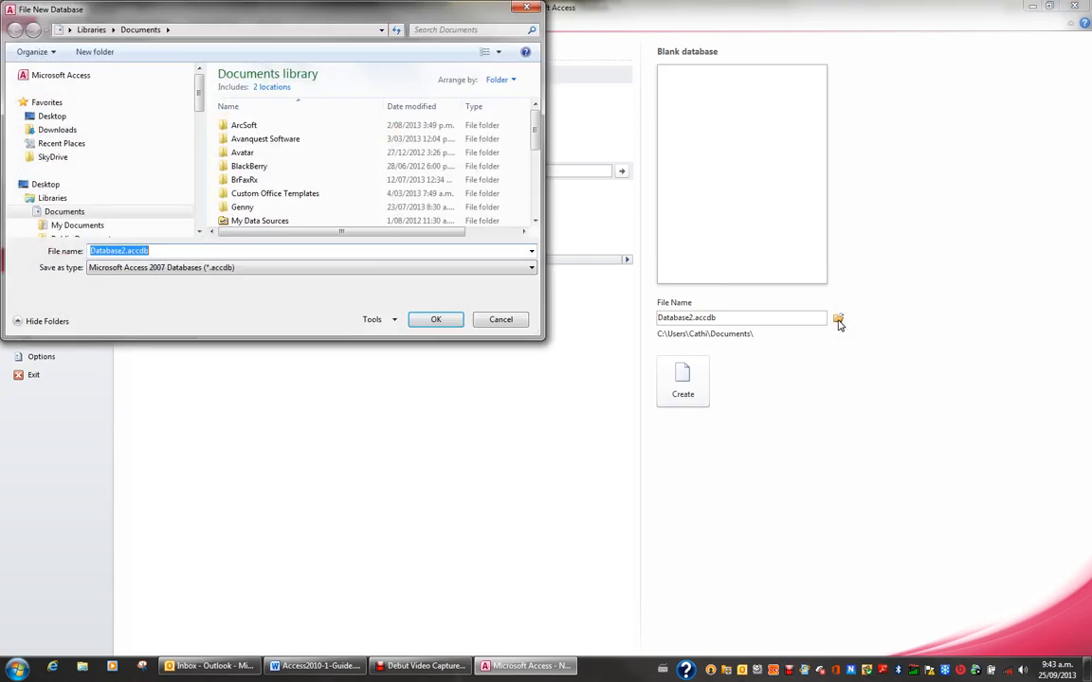
pyautogui.click(53, 117)
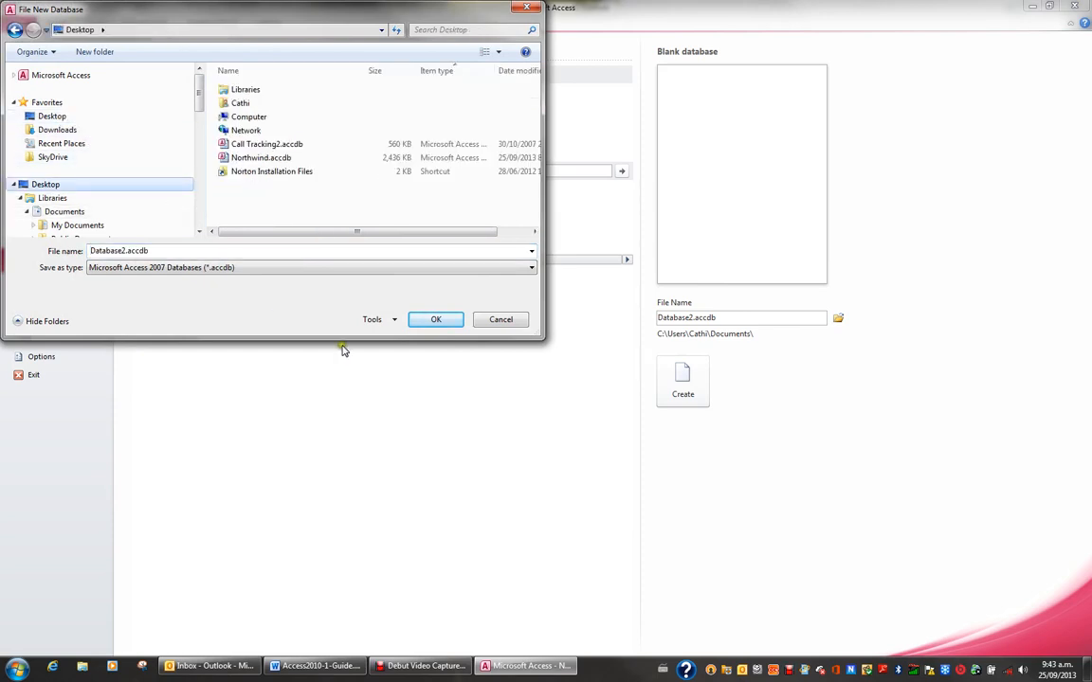
pyautogui.doubleClick(166, 251)
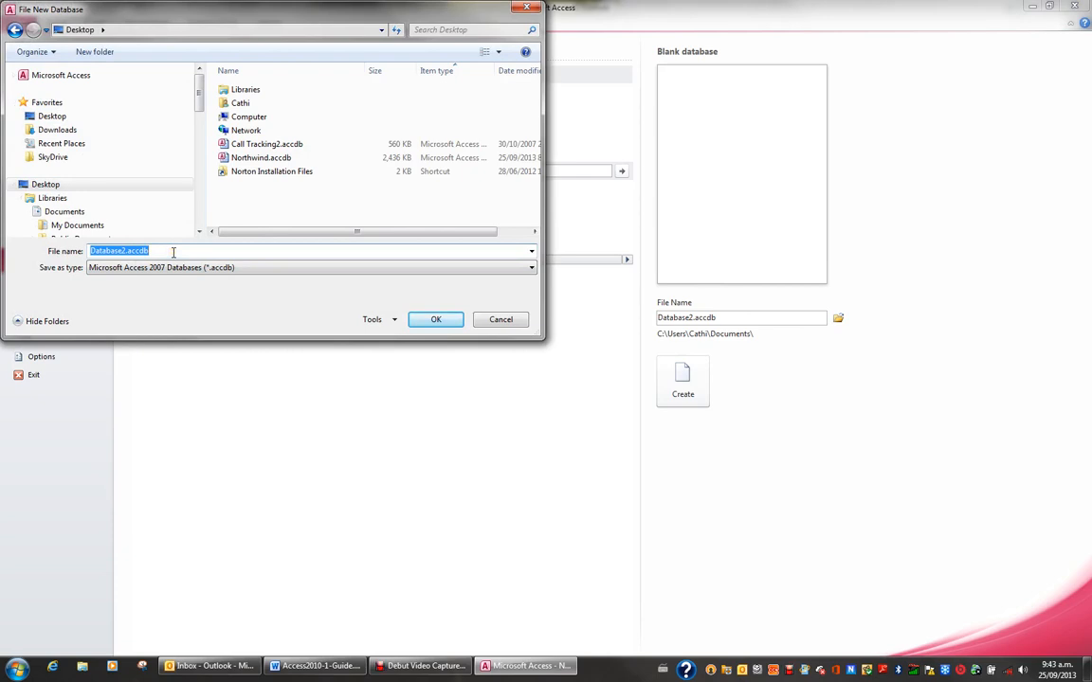
pyautogui.write('Call Tr')
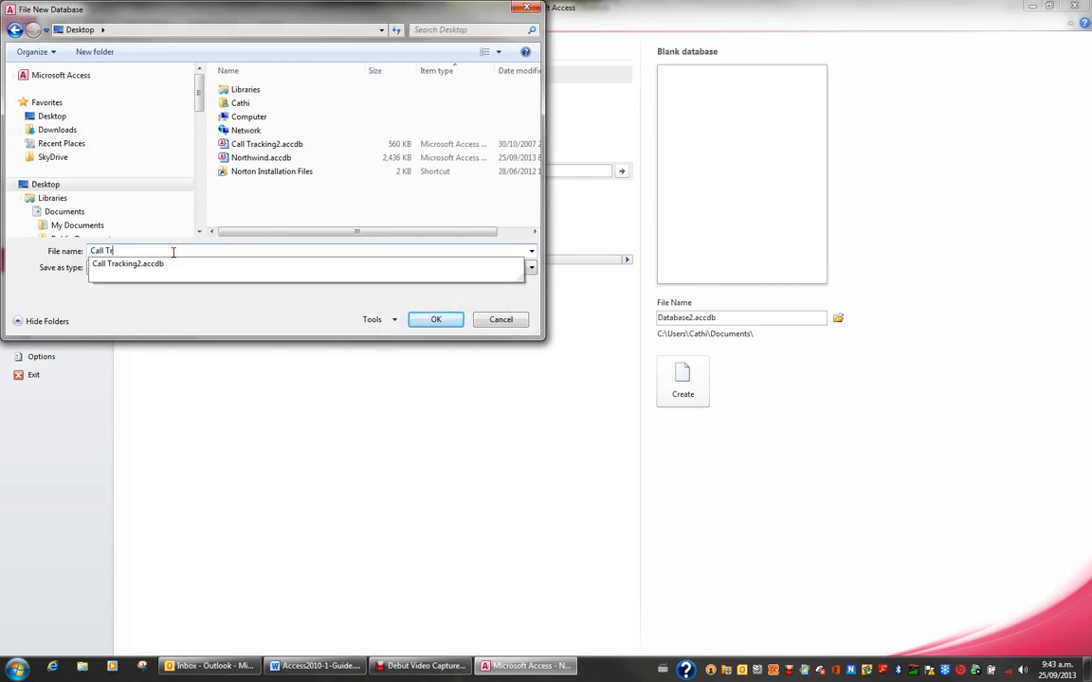
pyautogui.write('acking')
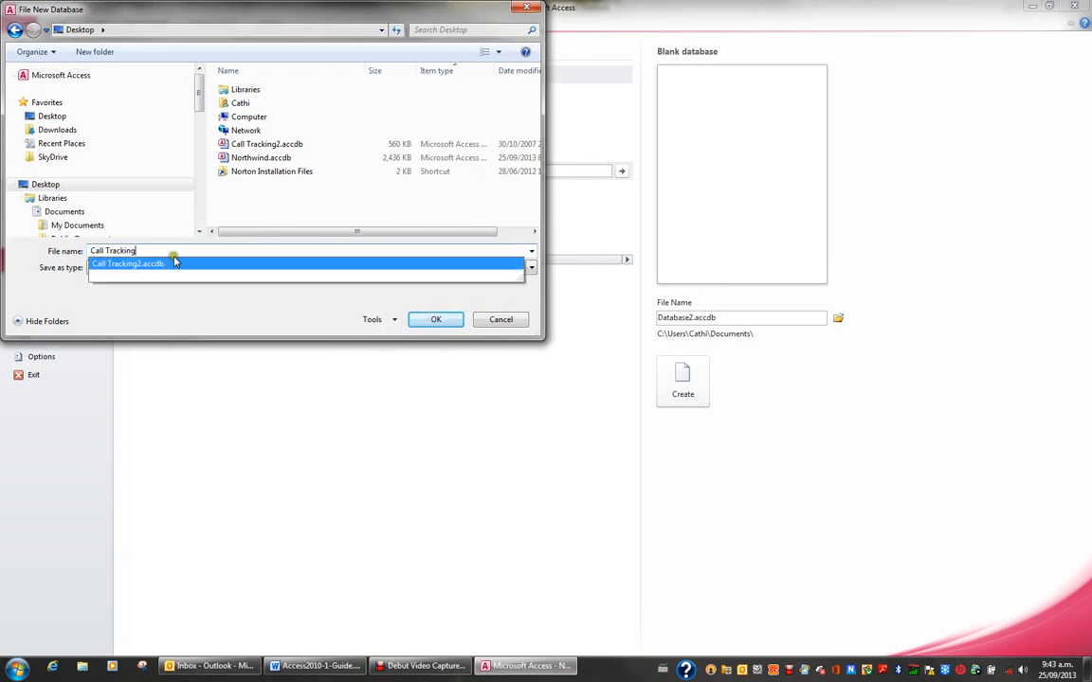
pyautogui.click(426, 321)
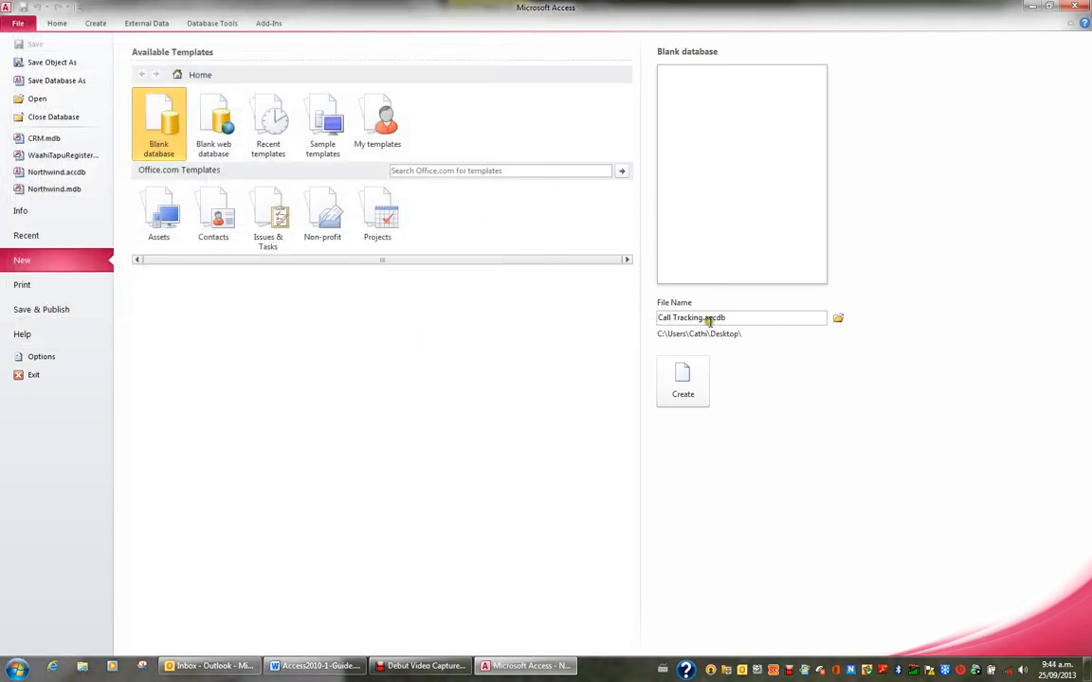
pyautogui.click(740, 332)
pyautogui.click(686, 407)
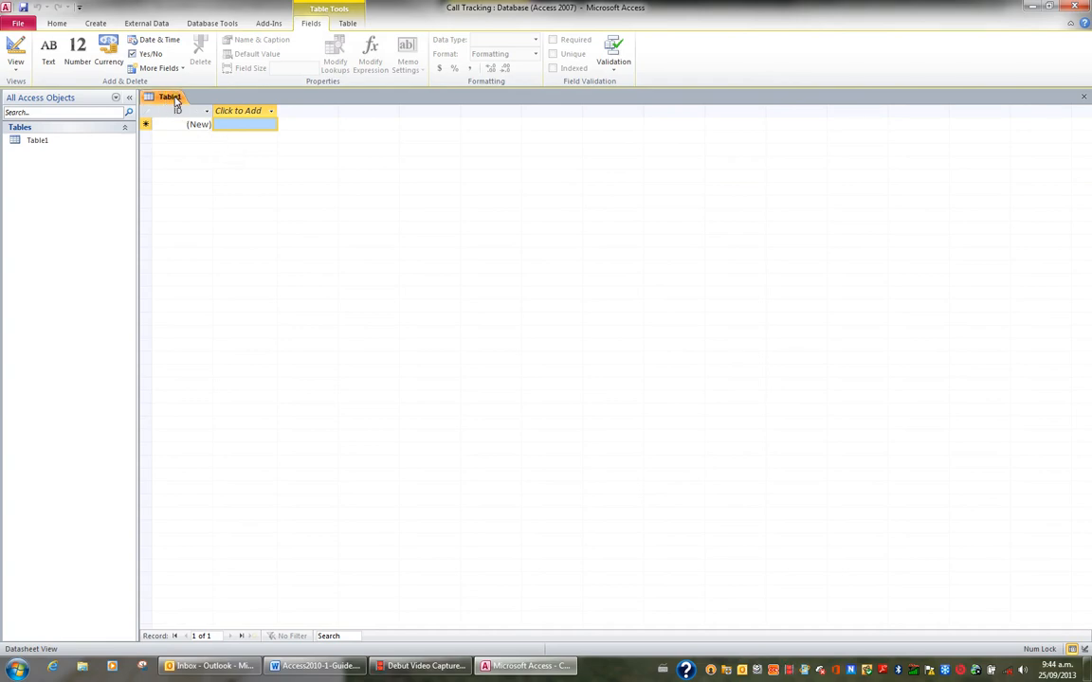
# Step: Close the automatically opened blank table and start a new table in Design view
pyautogui.click(1085, 99)
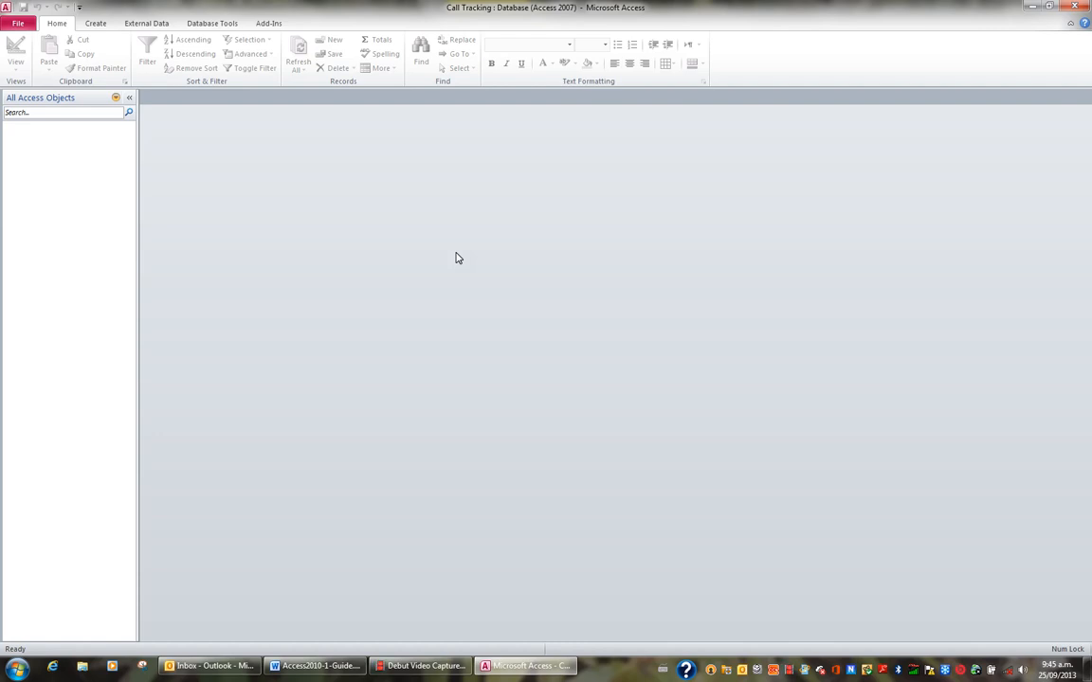
pyautogui.click(93, 24)
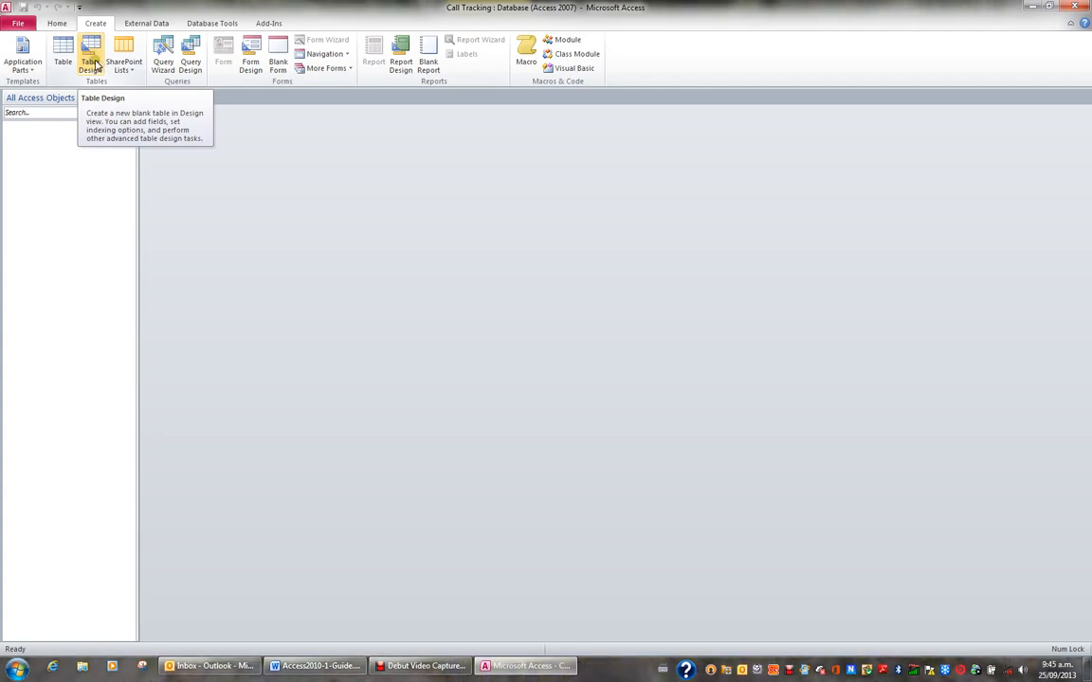
pyautogui.click(91, 62)
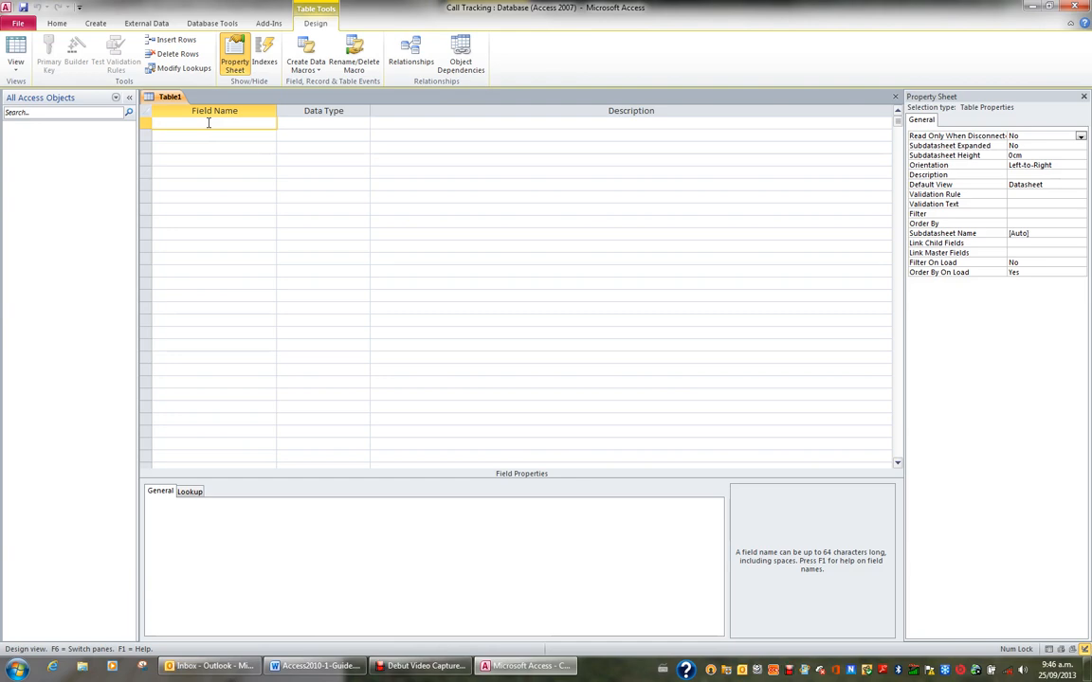
# Step: Add the fields EmployeeID, TitleOfCourtesy, FirstName and LastName to the new table design
pyautogui.write('mployeeID')
pyautogui.press('Down')
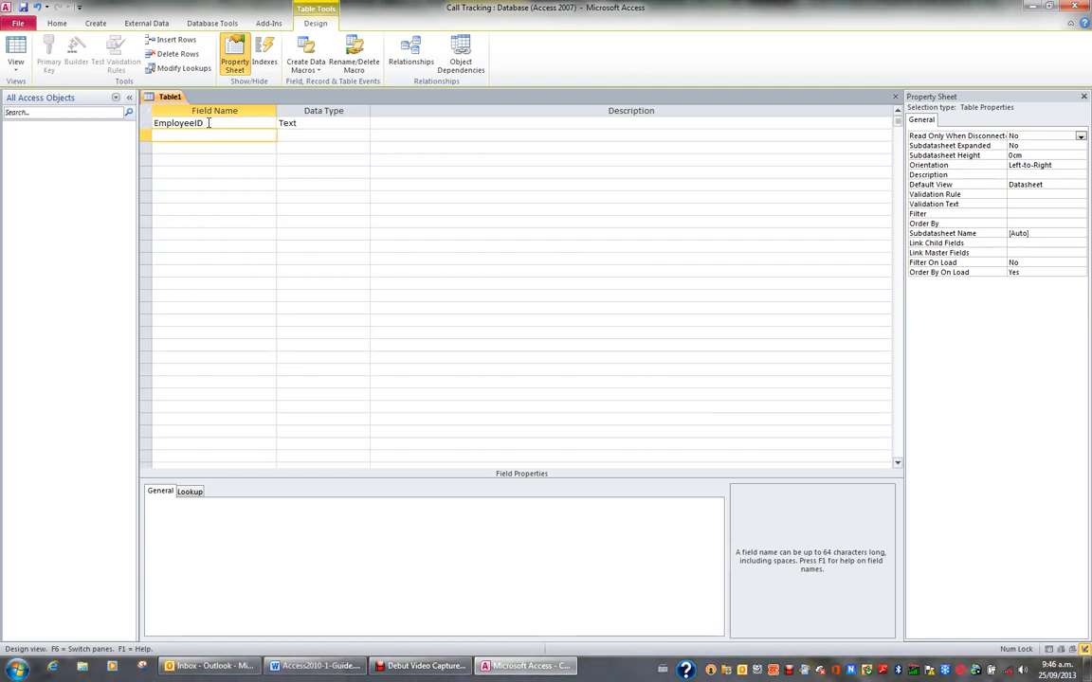
pyautogui.write('tleOfC')
pyautogui.write('ourtesy')
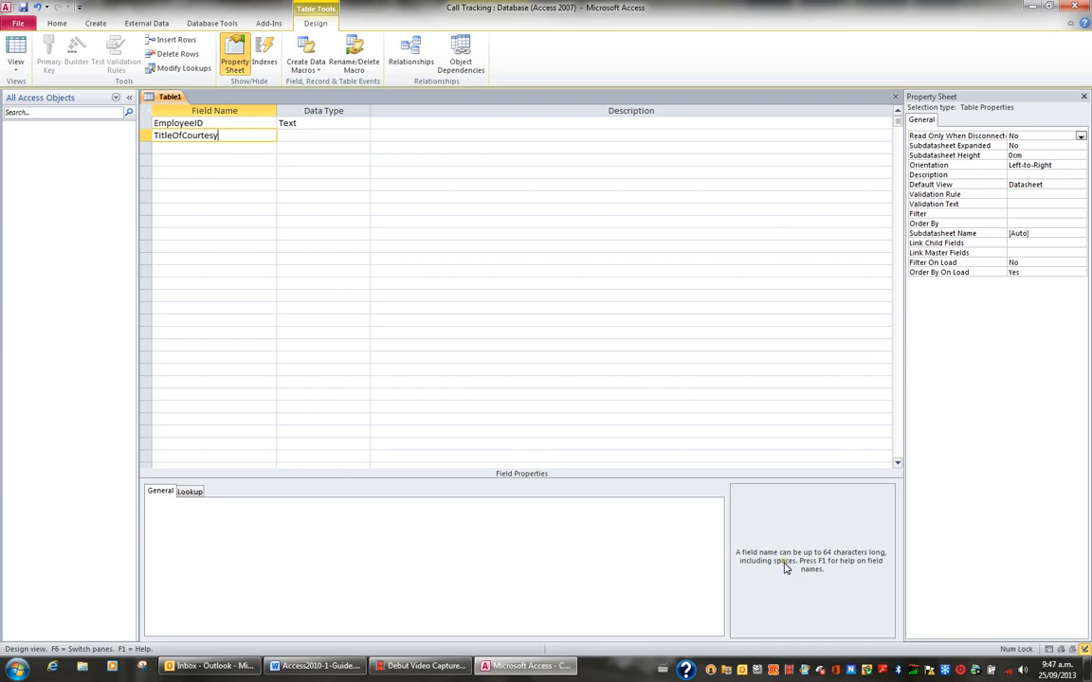
pyautogui.press('Down')
pyautogui.write('Fir')
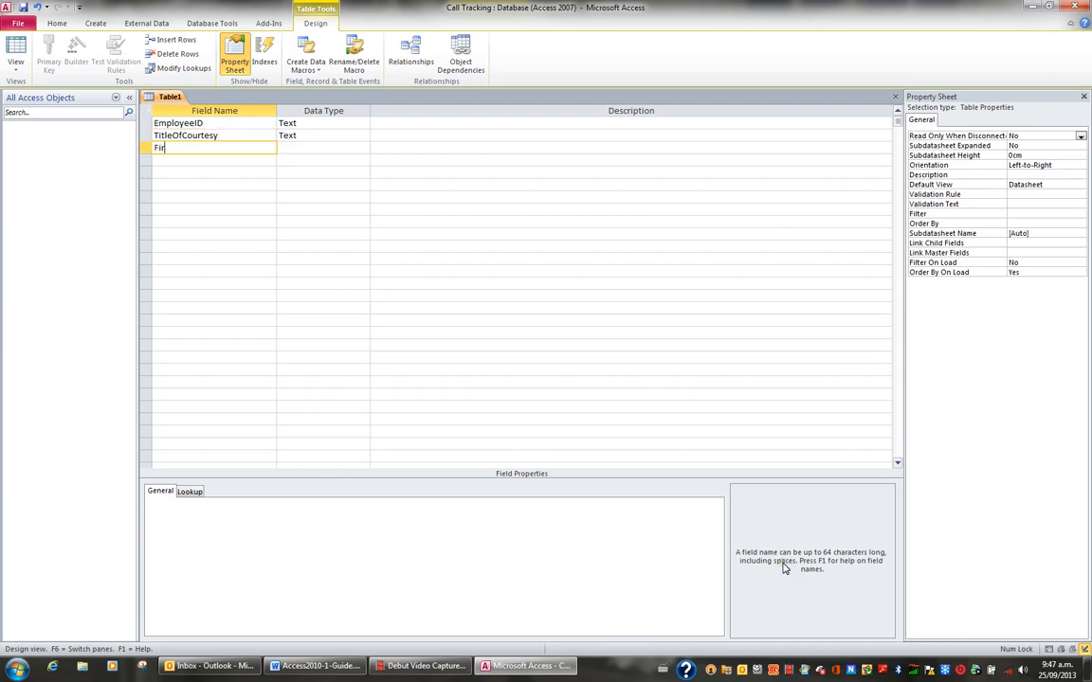
pyautogui.write('stName')
pyautogui.press('Down')
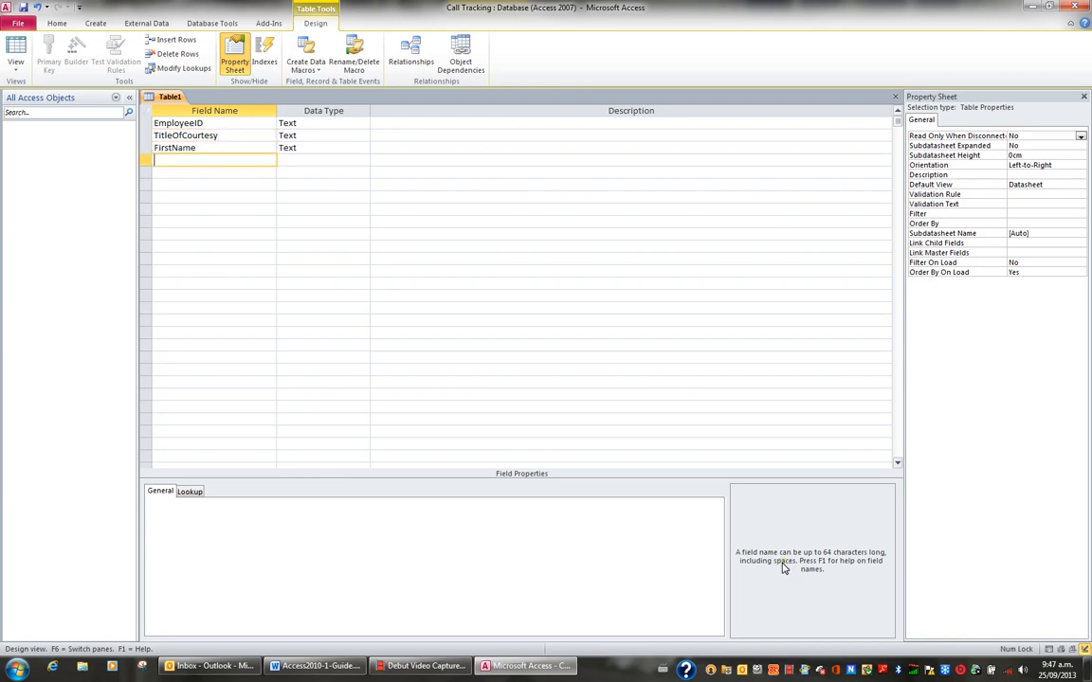
pyautogui.write('LastName')
pyautogui.press('Down')
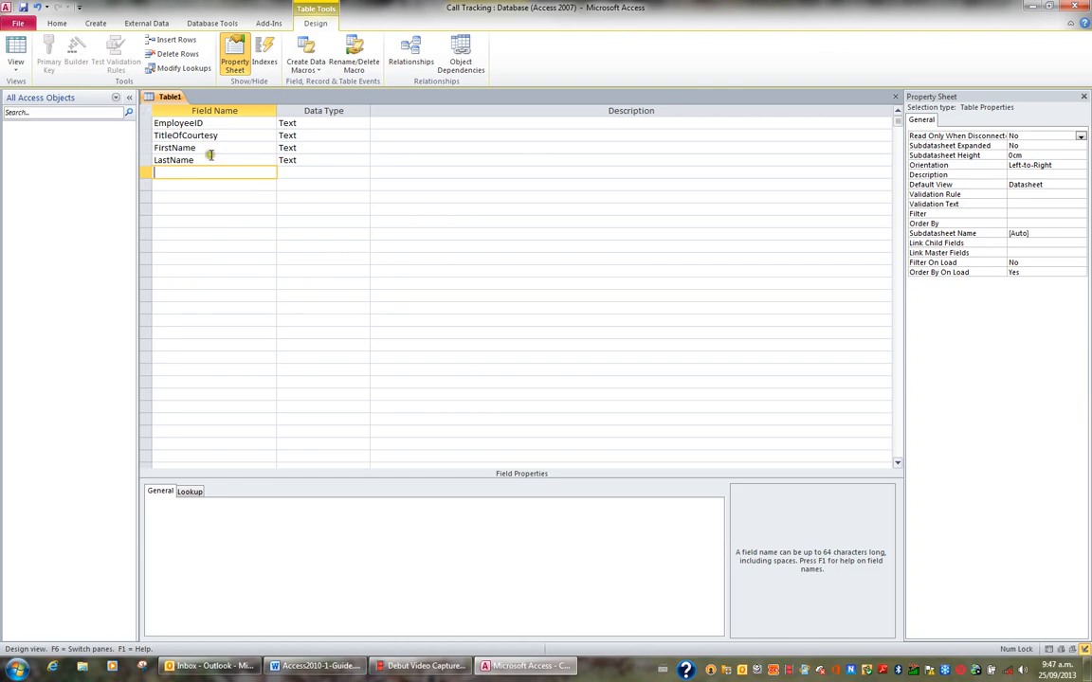
# Step: Add the fields JobTitle, BirthDate and HireDate below LastName
pyautogui.write('bTitle')
pyautogui.press('Down')
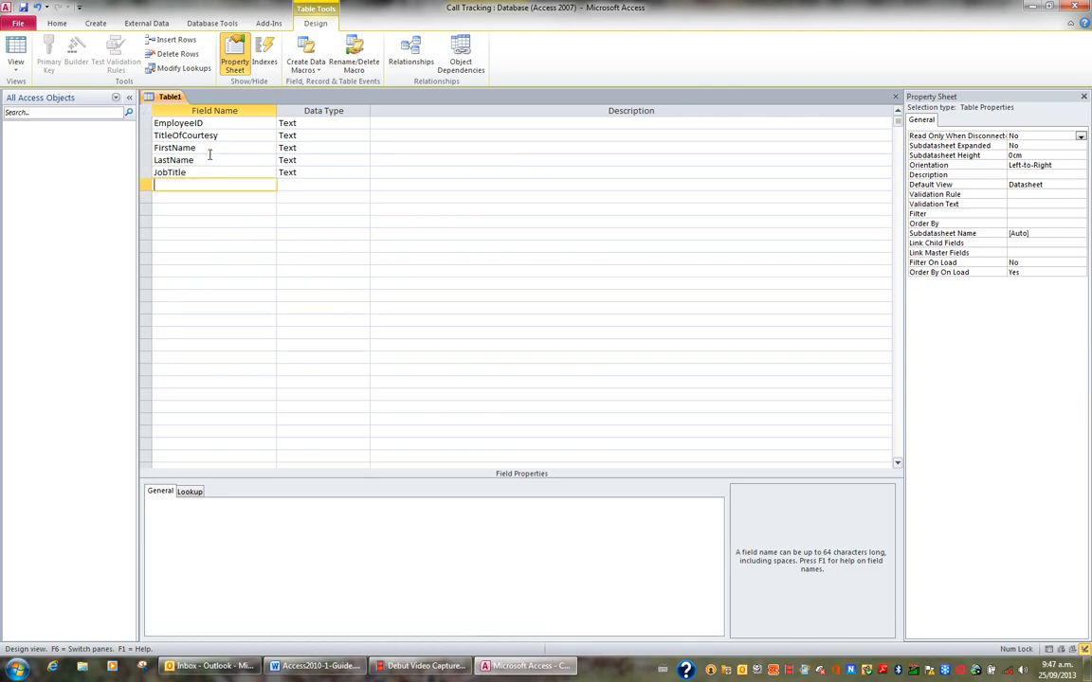
pyautogui.write('BirthDate')
pyautogui.press('Down')
pyautogui.write('HireDate')
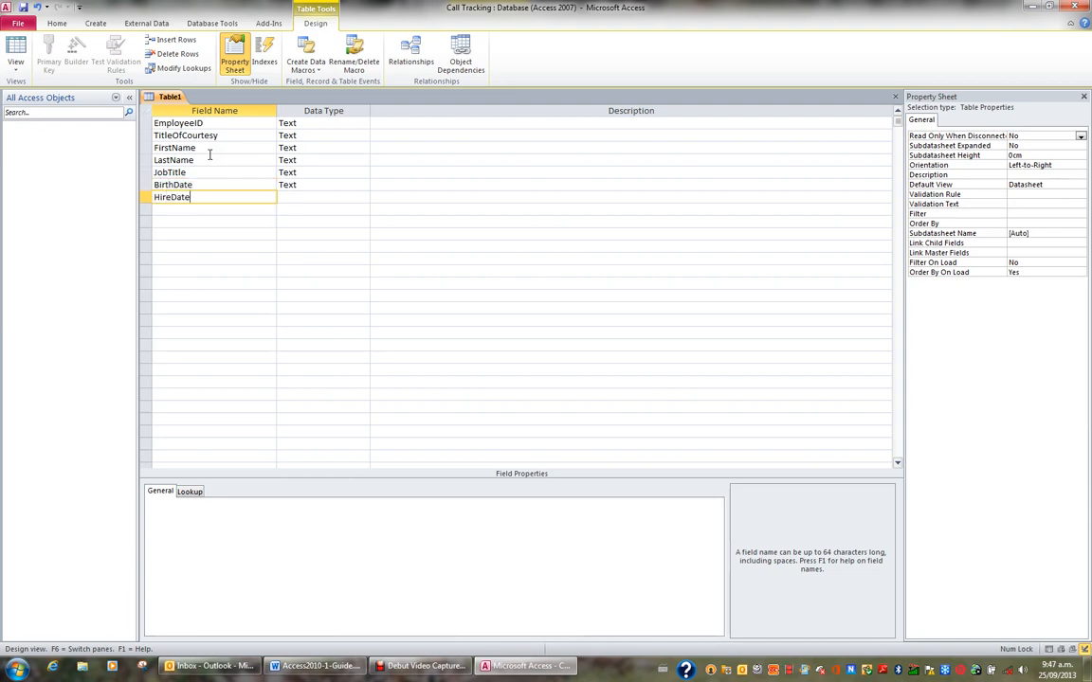
pyautogui.press('Down')
# Step: Add the address fields AddressLine1, AddressLine2 and TownCity below HireDate
pyautogui.write('Address')
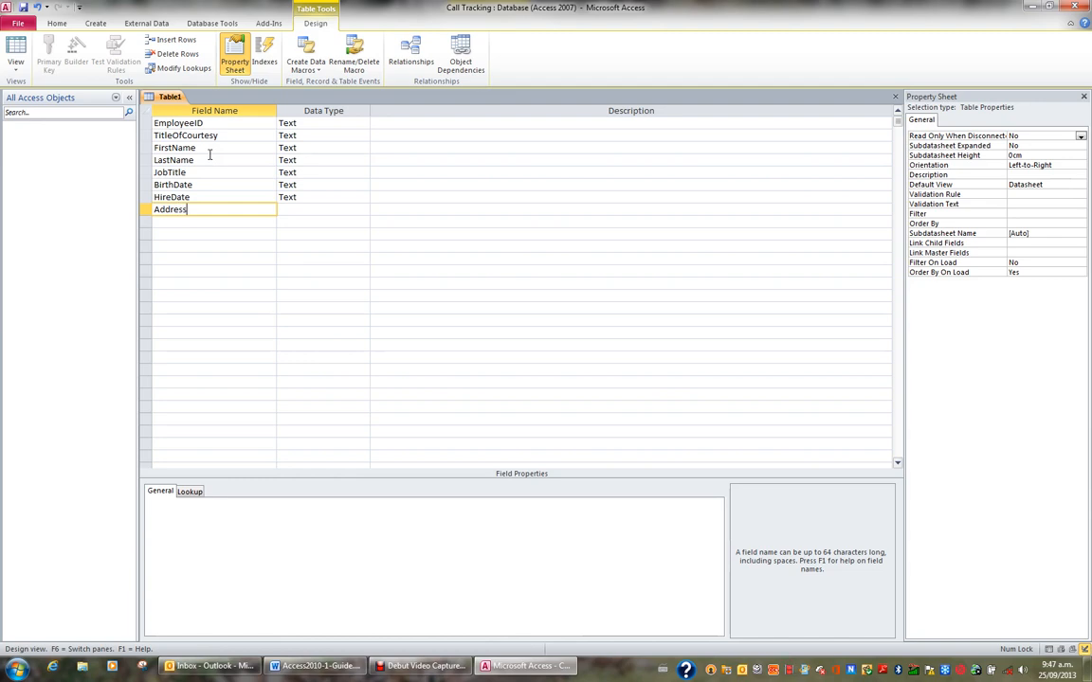
pyautogui.write('Line1')
pyautogui.press('Down')
pyautogui.write('Ad')
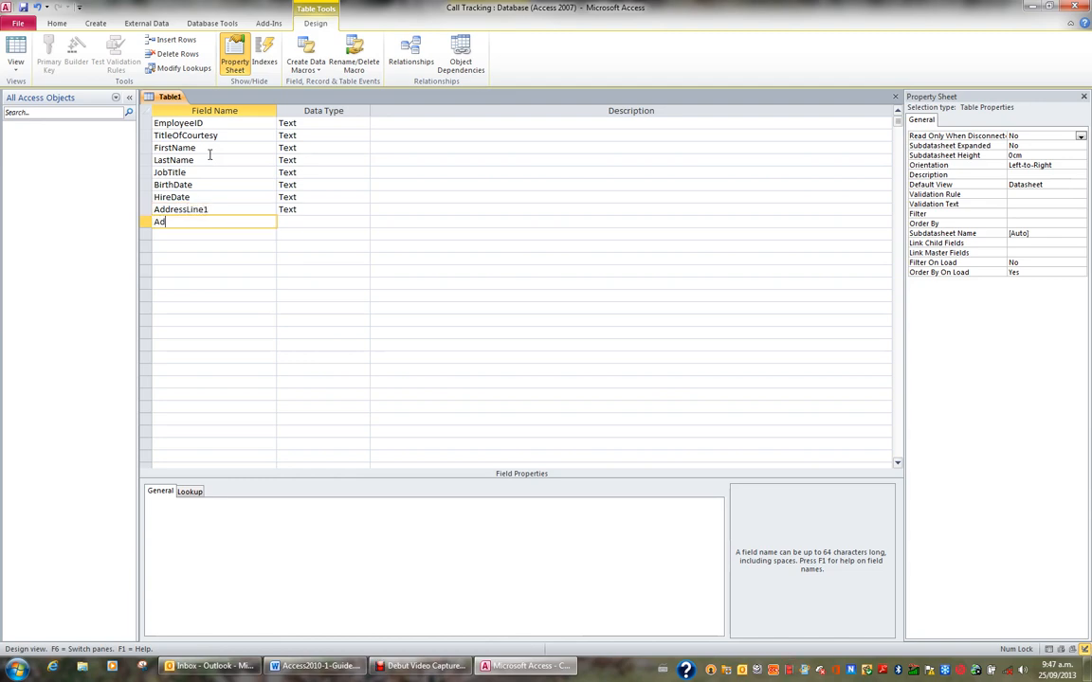
pyautogui.write('dressLine2')
pyautogui.press('Down')
pyautogui.write('Town')
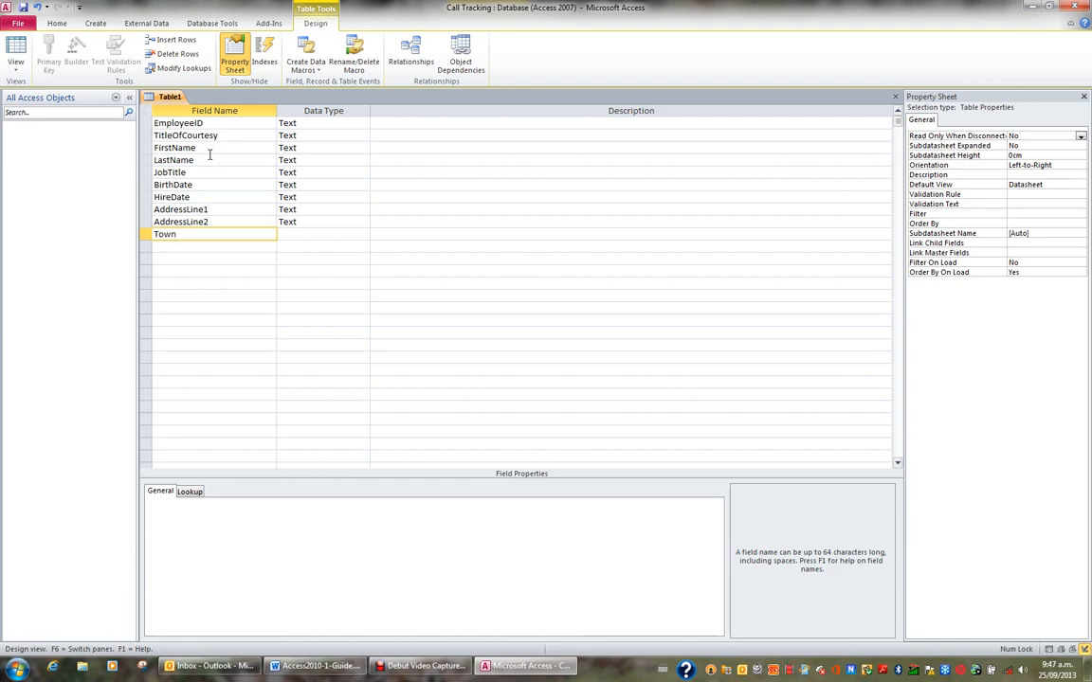
pyautogui.write('City')
pyautogui.press('Down')
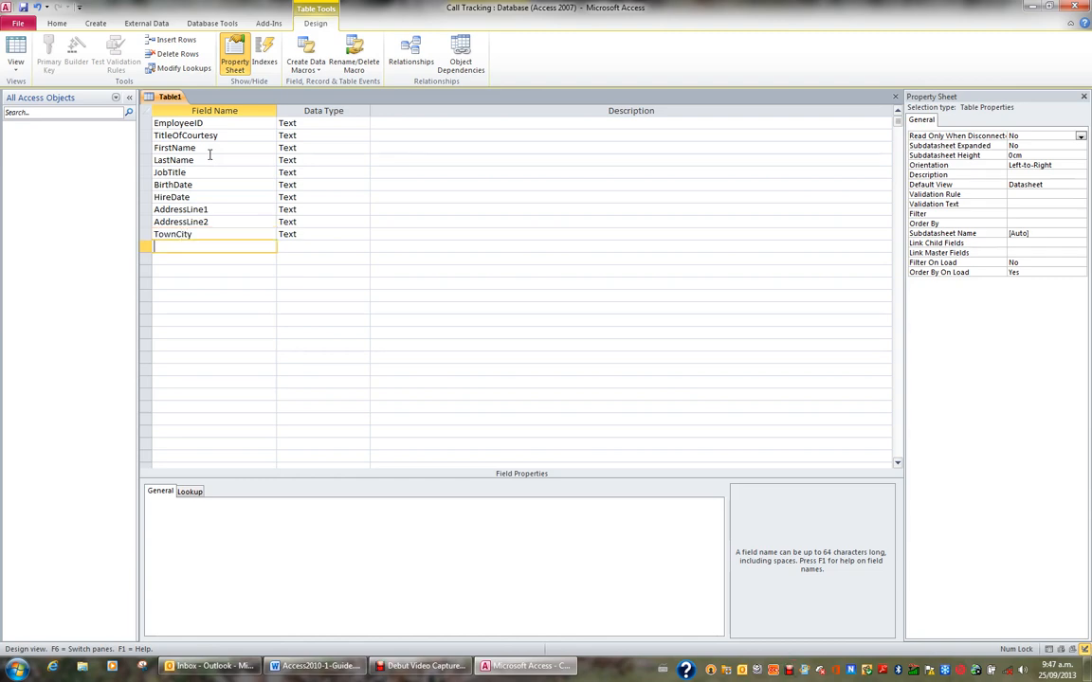
# Step: Add the contact fields HomePhone and Email below TownCity
pyautogui.press('Up')
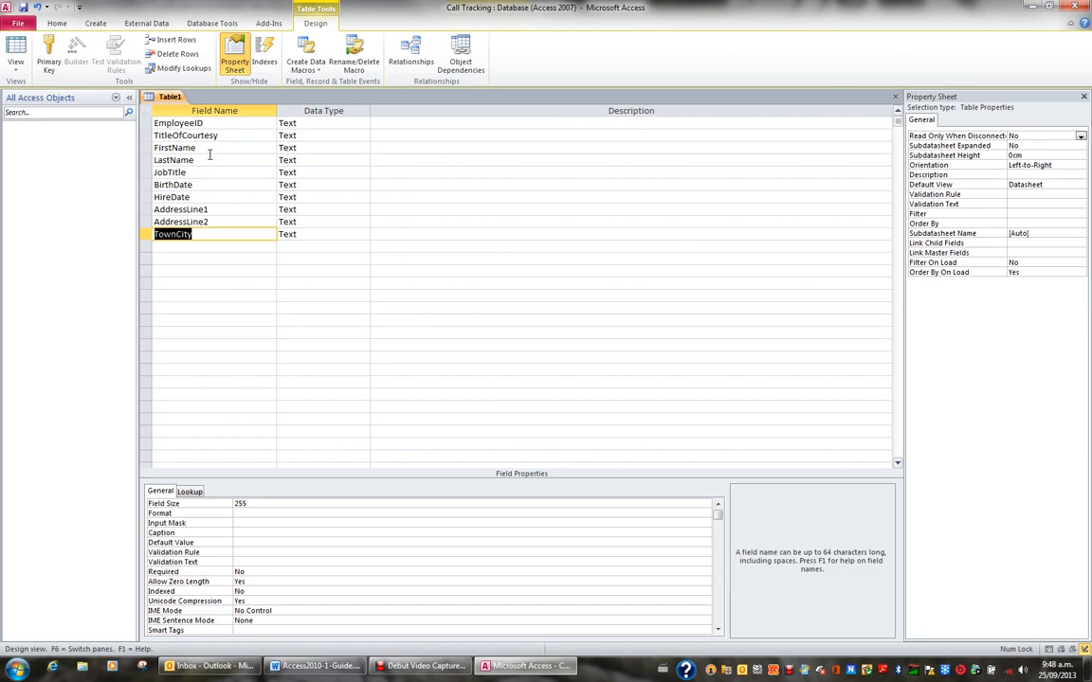
pyautogui.press('Down')
pyautogui.write('Home')
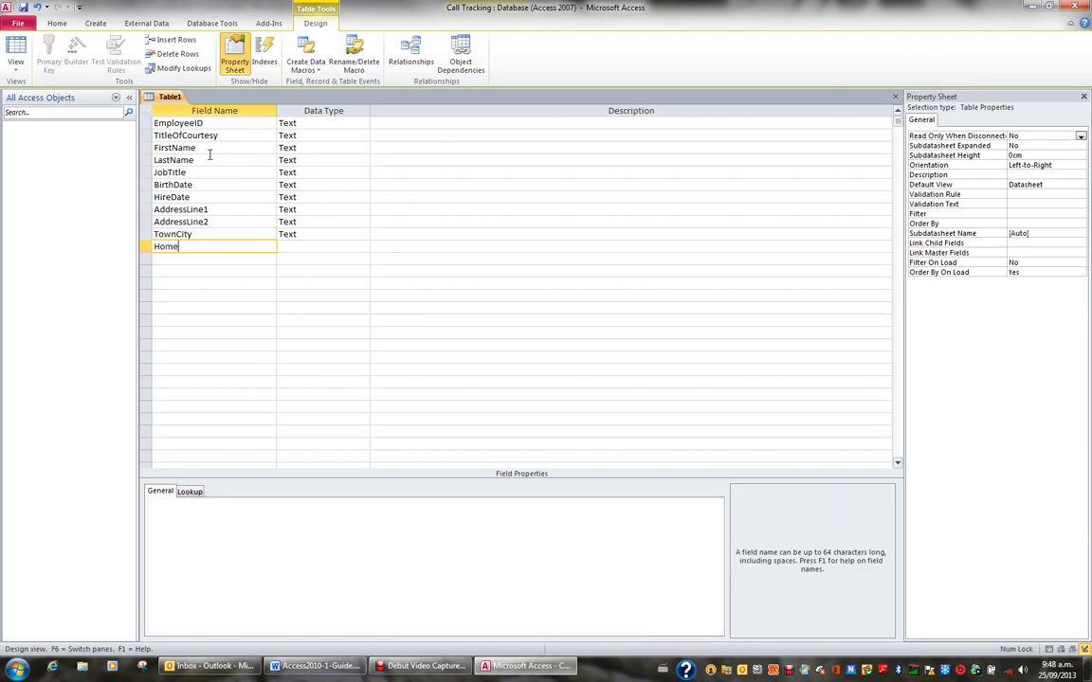
pyautogui.write('Phone')
pyautogui.press('Down')
pyautogui.write('Em')
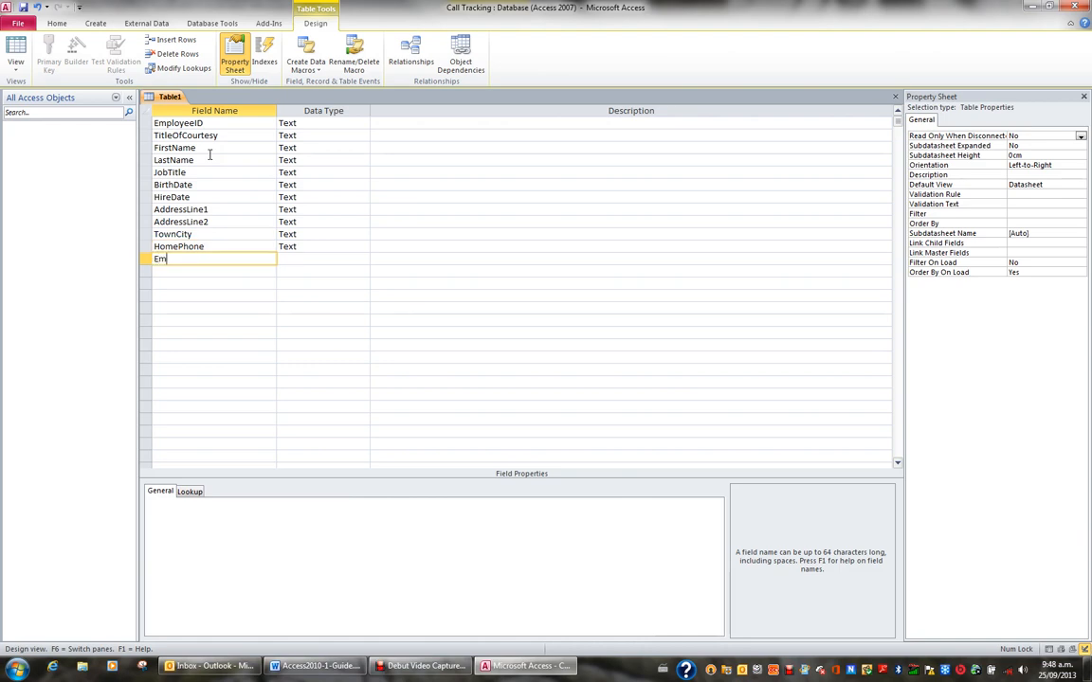
pyautogui.write('ail')
pyautogui.press('Down')
# Step: Add the fields Salary, Married and Dependent below Email
pyautogui.write('Salar')
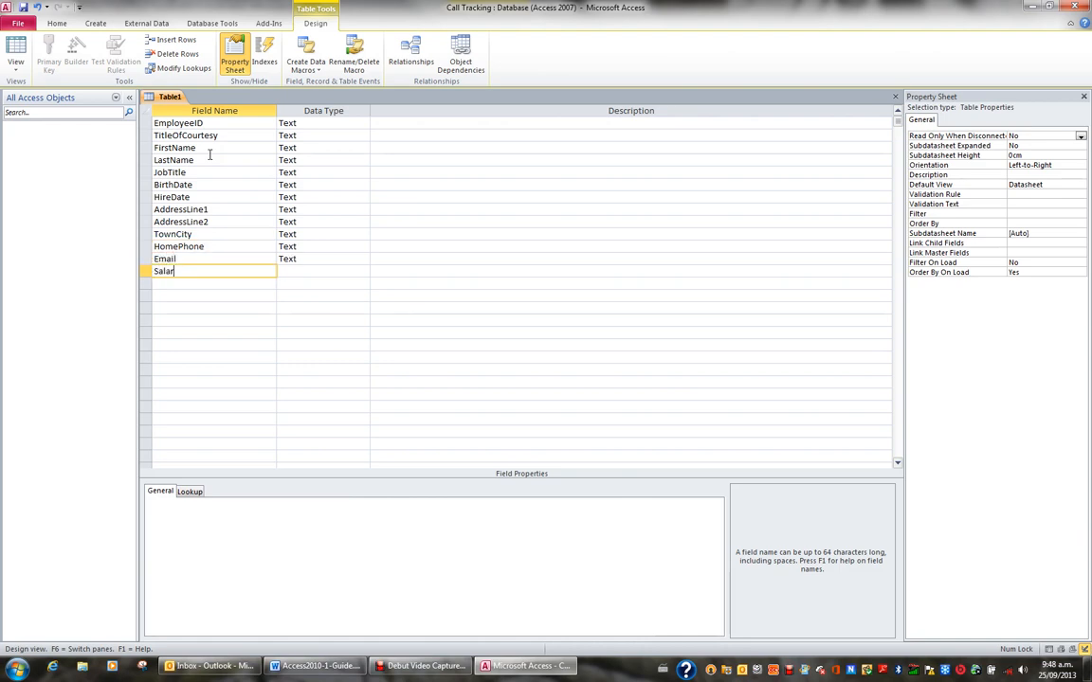
pyautogui.write('y')
pyautogui.press('Down')
pyautogui.write('Marr')
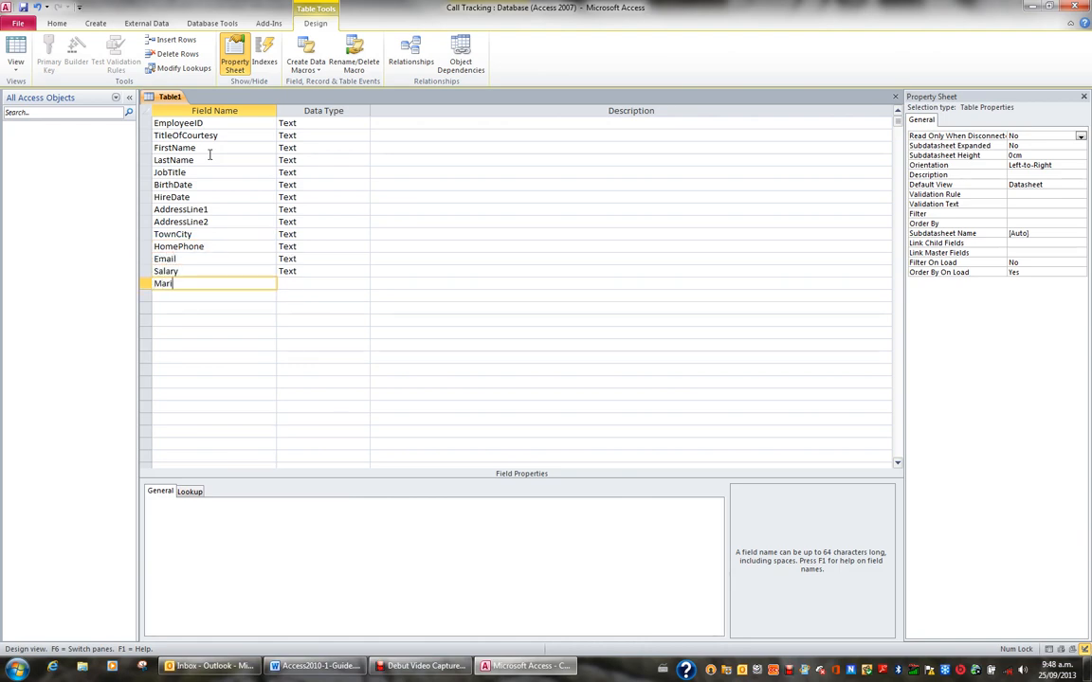
pyautogui.write('ied')
pyautogui.press('Down')
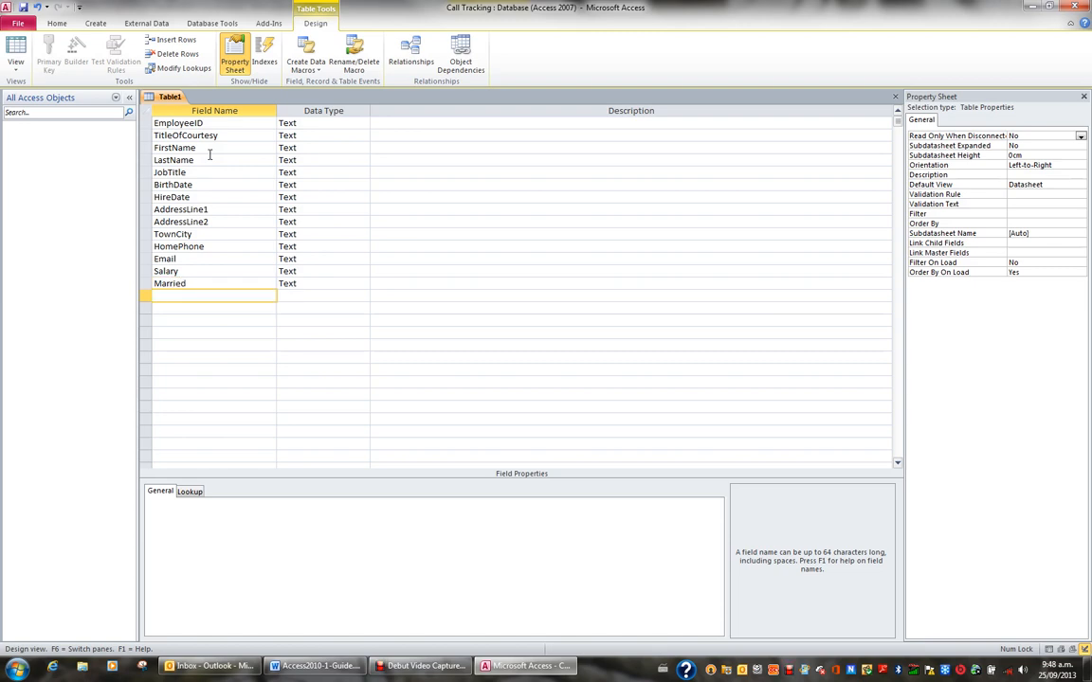
pyautogui.write('Dependent')
pyautogui.press('Down')
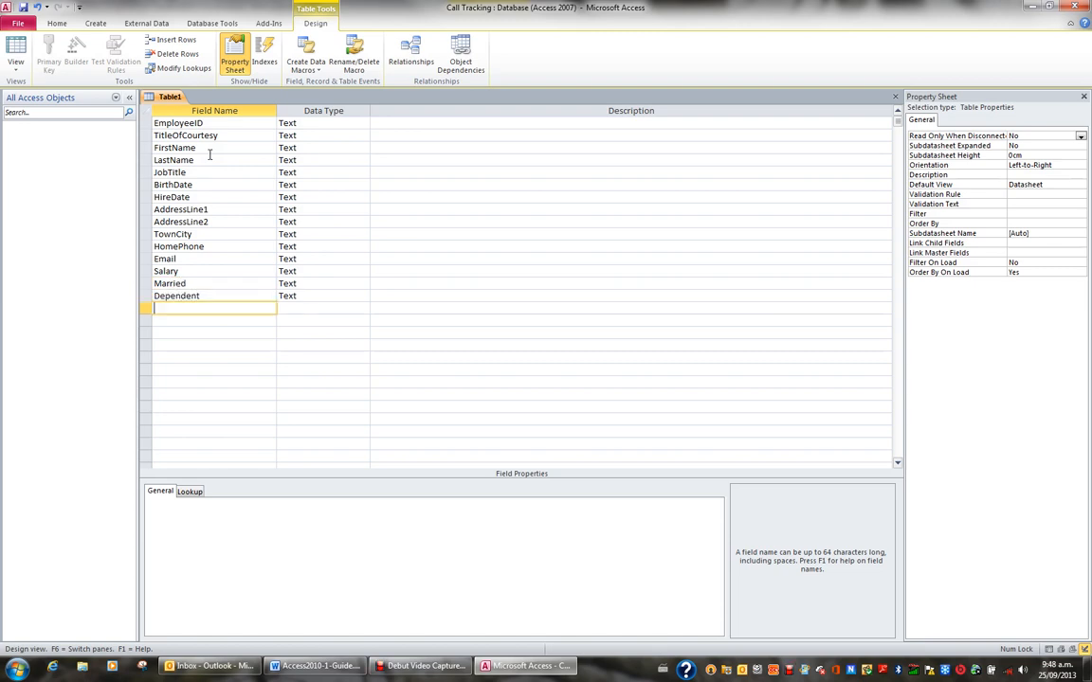
# Step: Add Photo and Note as the last two fields of the table design
pyautogui.write('Pyot')
pyautogui.press('BackSpace')
pyautogui.press('BackSpace')
pyautogui.press('BackSpace')
pyautogui.write('hot')
pyautogui.press('Down')
pyautogui.write('Note')
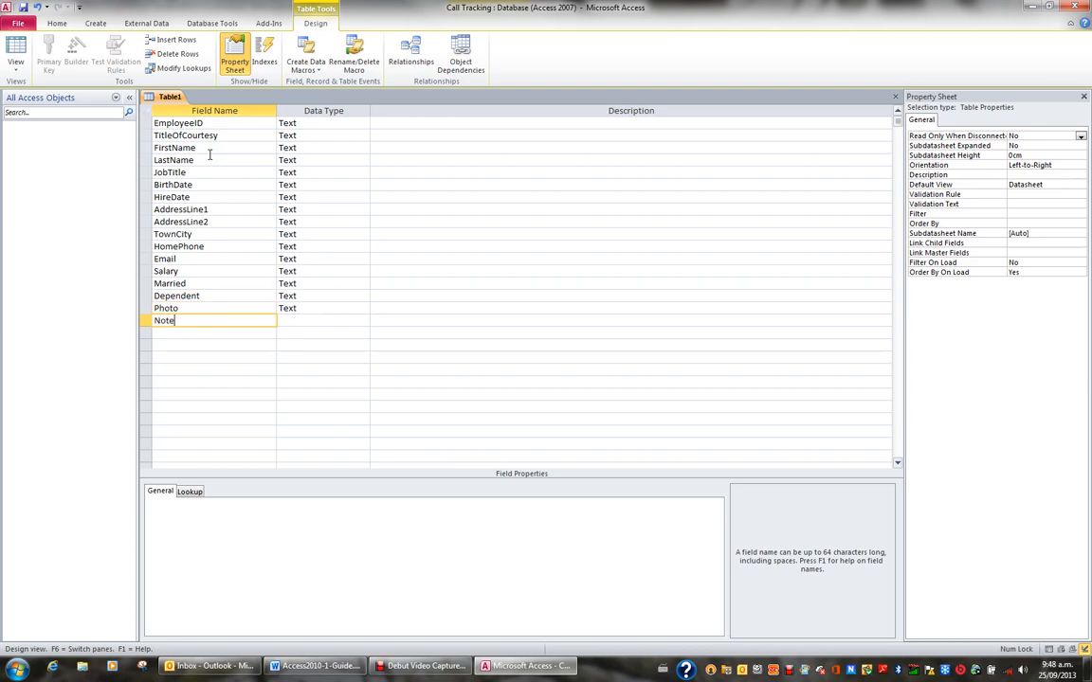
pyautogui.press('Down')
pyautogui.press('Up')
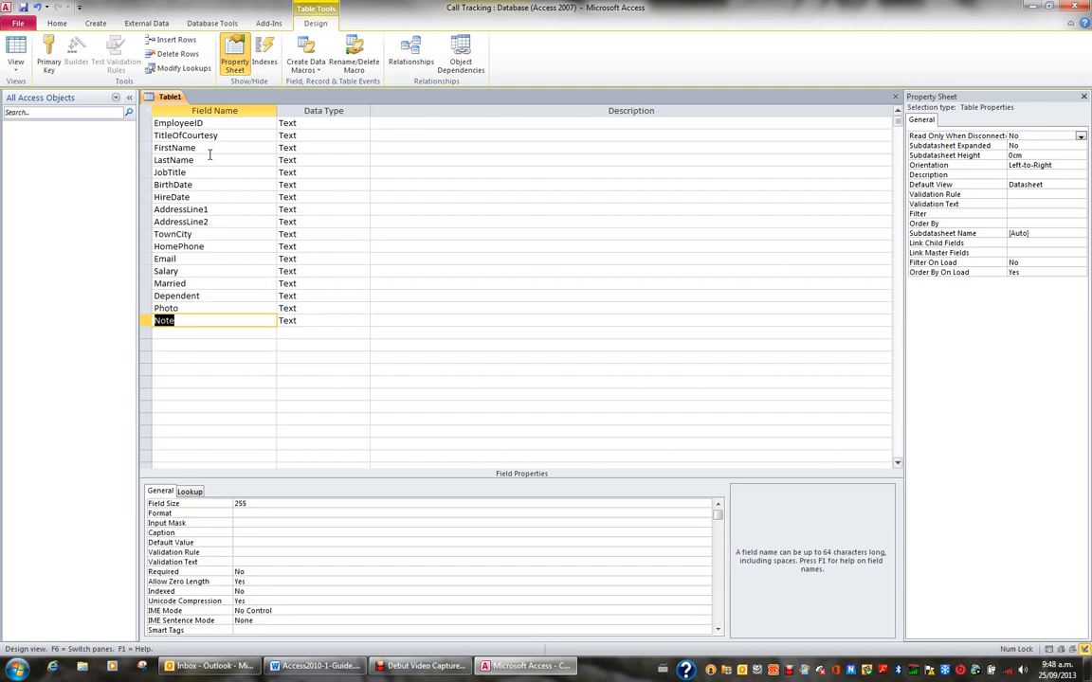
pyautogui.write('Notes')
pyautogui.press('BackSpace')
pyautogui.press('BackSpace')
pyautogui.write('e')
pyautogui.press('Up')
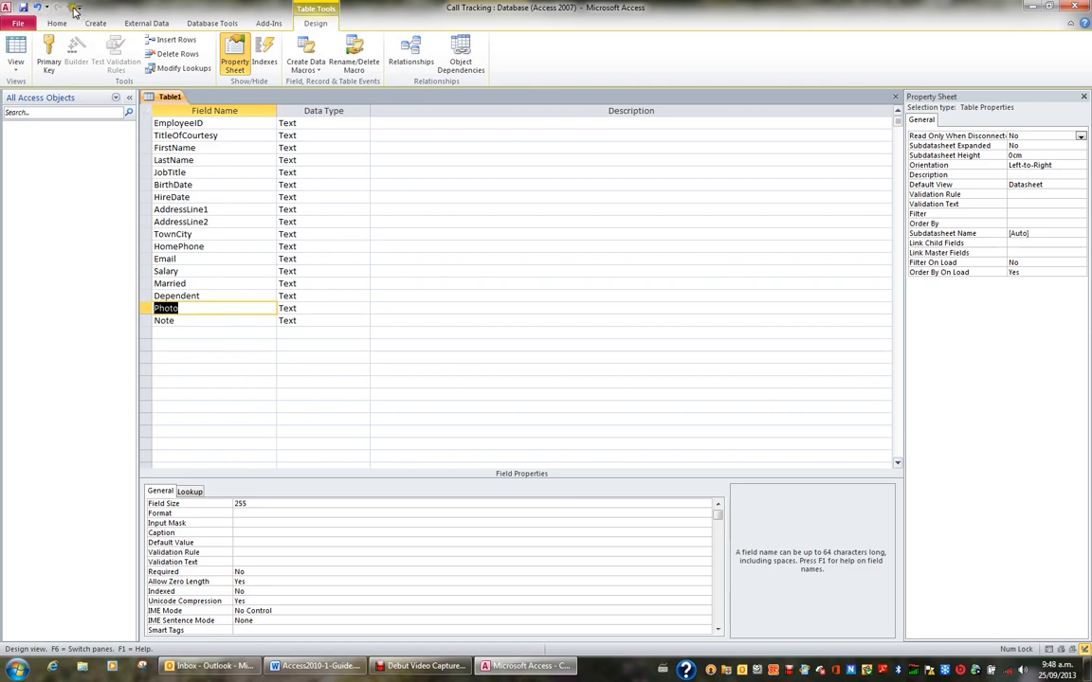
# Step: Save the new table as tblEmployee without creating a primary key, and close its design
pyautogui.click(23, 9)
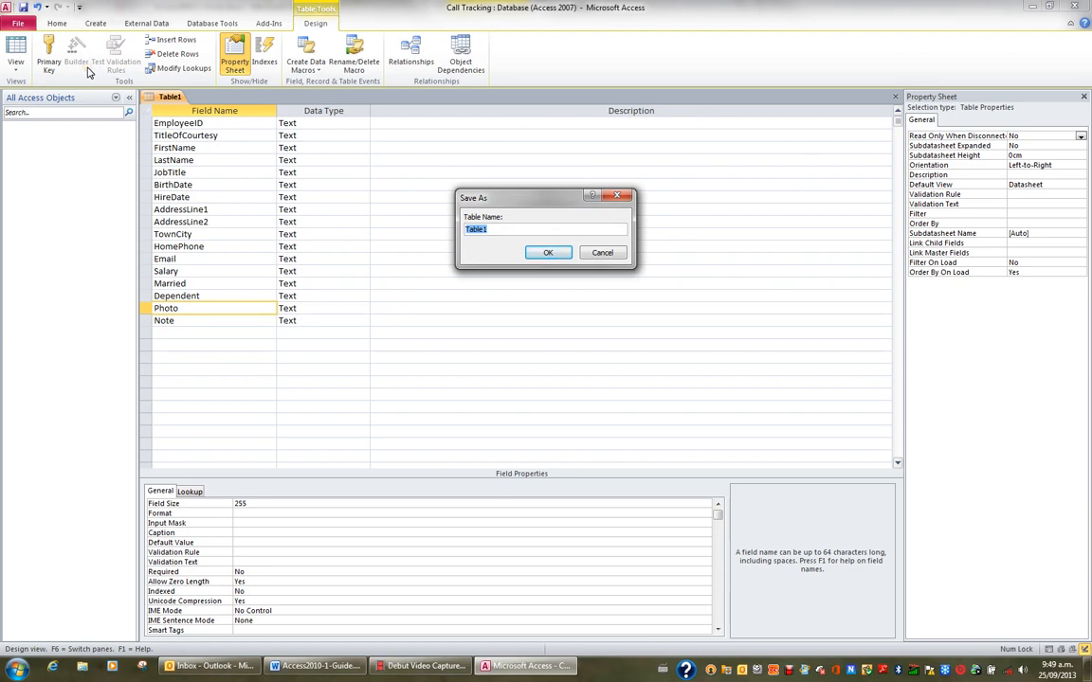
pyautogui.write('tbl')
pyautogui.press('BackSpace')
pyautogui.write('tbl')
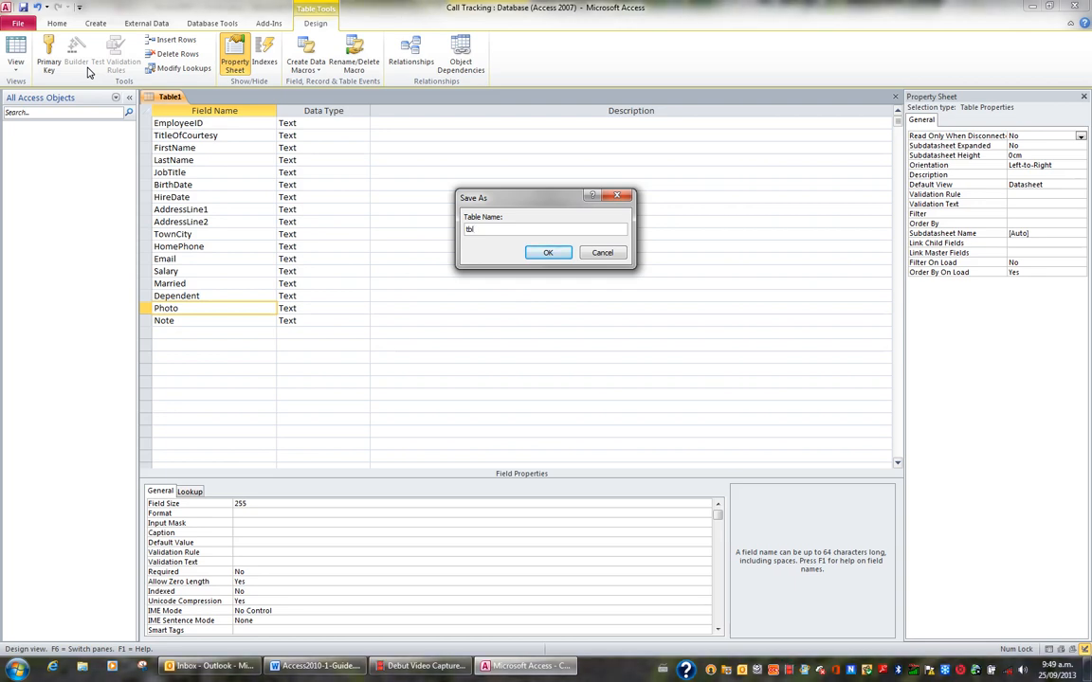
pyautogui.write('mployee')
pyautogui.click(549, 254)
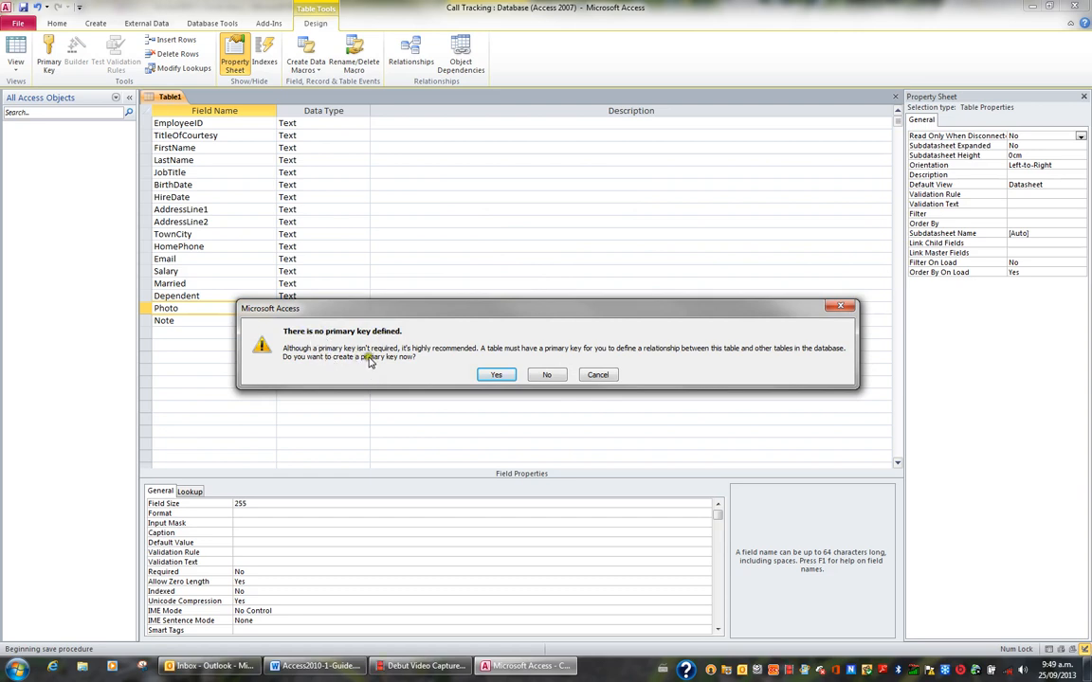
pyautogui.click(549, 376)
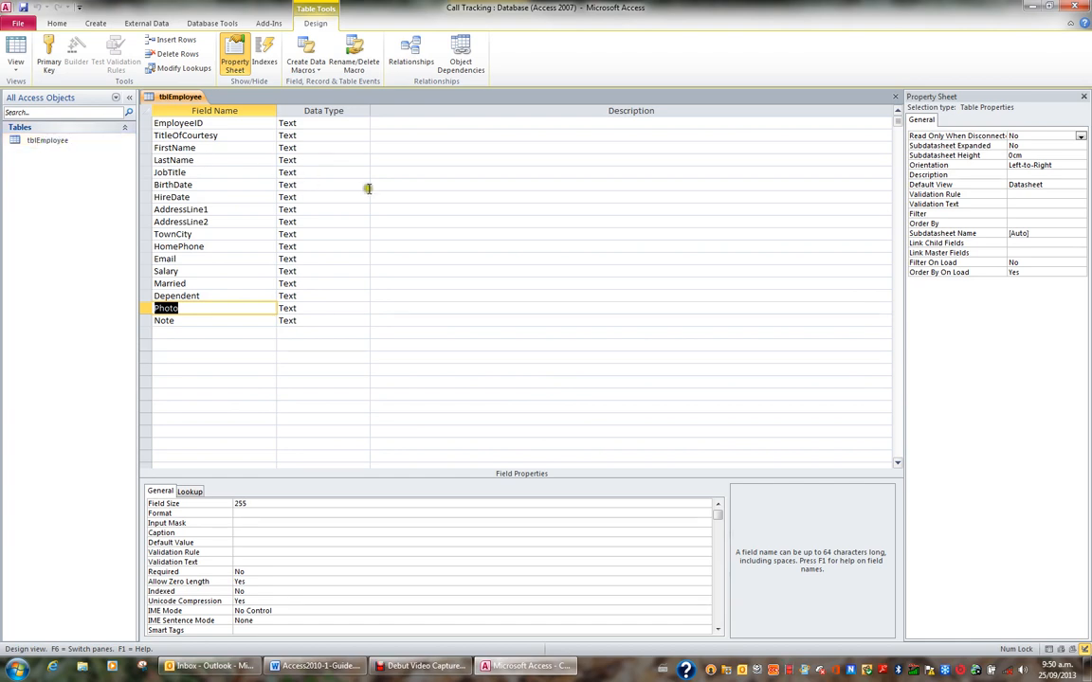
pyautogui.click(897, 99)
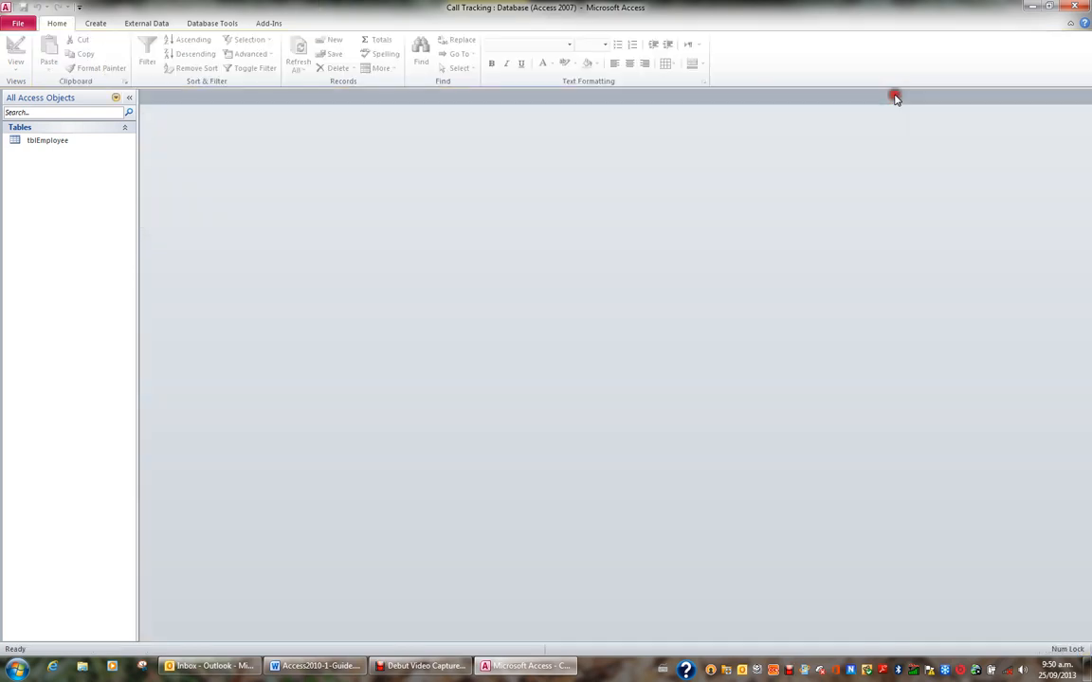
# Step: Open tblEmployee in Datasheet view and move across the empty record from EmployeeID towards the last fields
pyautogui.doubleClick(42, 142)
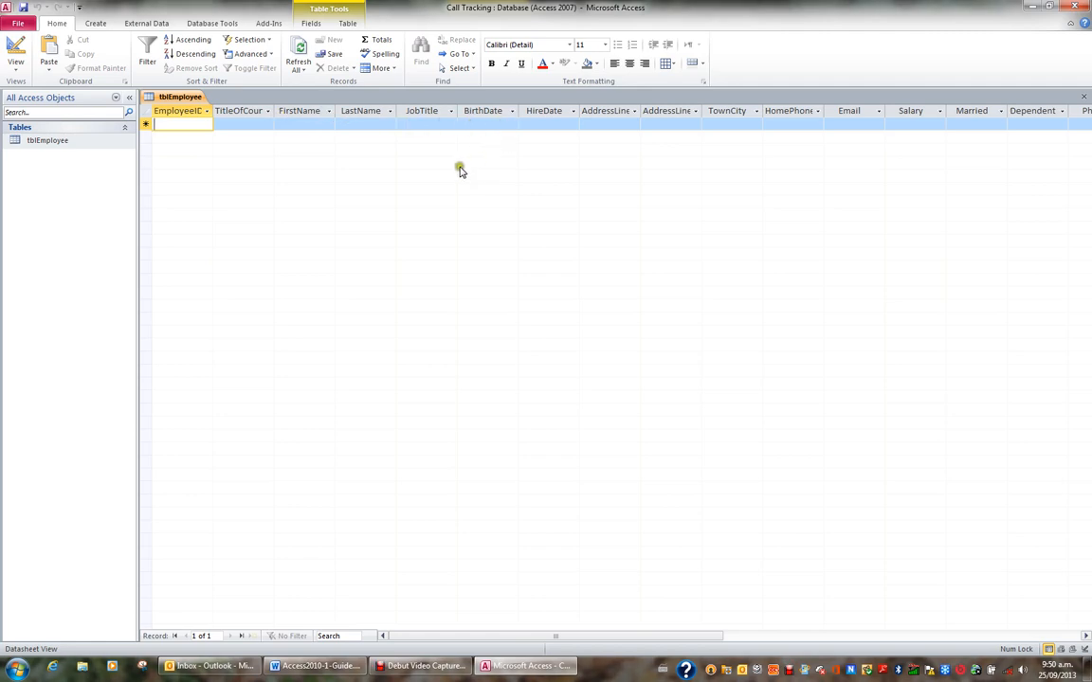
pyautogui.press('Tab')
pyautogui.press('Tab')
pyautogui.press('Tab')
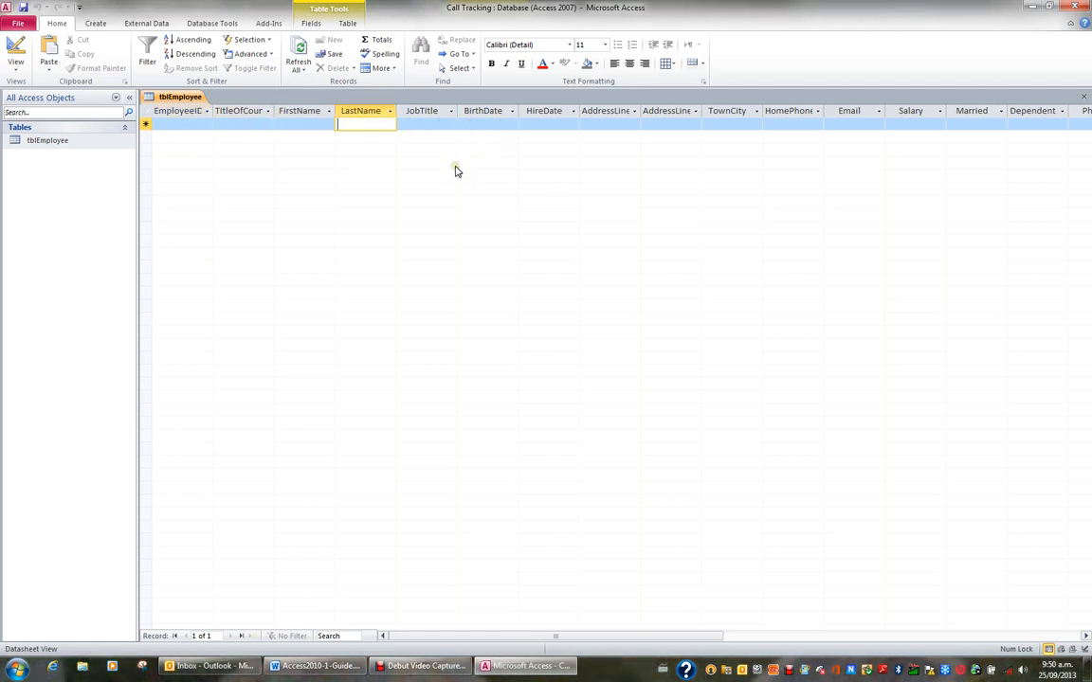
pyautogui.press('Tab')
pyautogui.press('Tab')
pyautogui.press('Tab')
pyautogui.press('Tab')
pyautogui.press('Tab')
pyautogui.press('Tab')
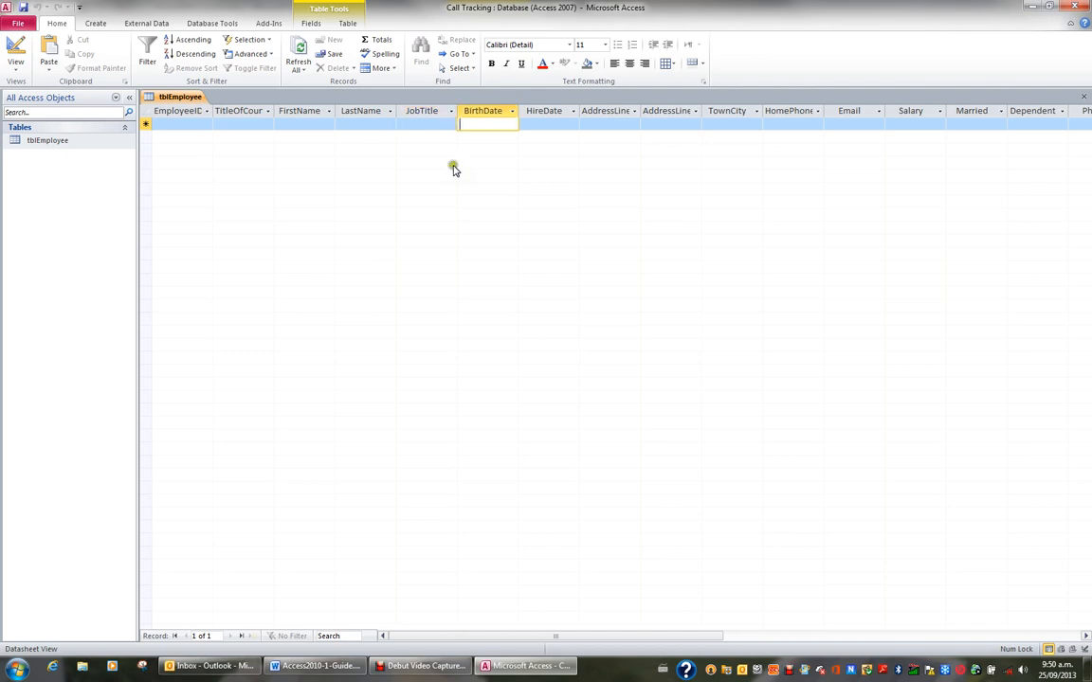
pyautogui.press('Tab')
pyautogui.press('Tab')
pyautogui.press('Tab')
pyautogui.press('Tab')
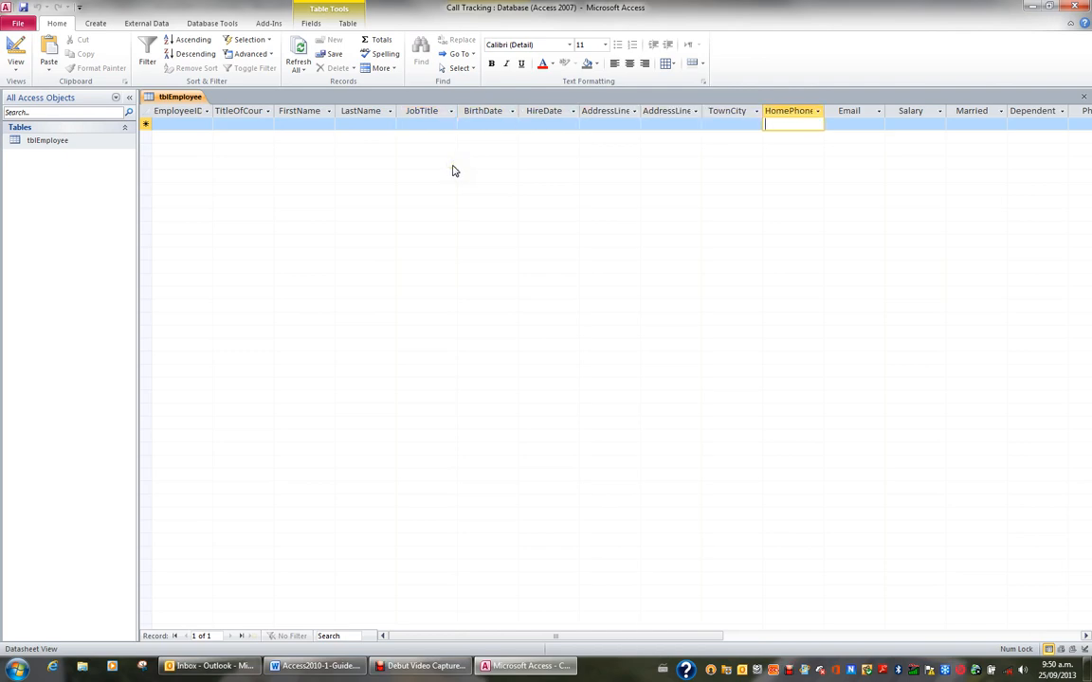
pyautogui.press('Tab')
pyautogui.press('Tab')
pyautogui.press('Tab')
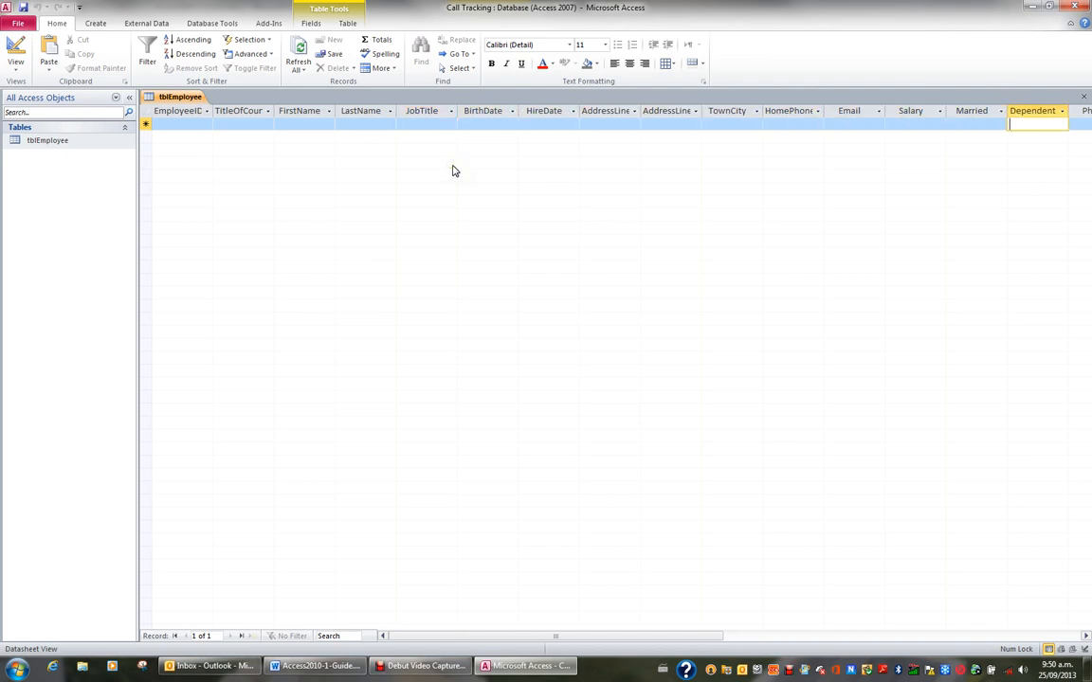
# Step: Move back through the fields of the empty record and close the tblEmployee datasheet
pyautogui.hotkey('shift', 'Tab')
pyautogui.hotkey('shift', 'Tab')
pyautogui.hotkey('shift', 'Tab')
pyautogui.hotkey('shift', 'Tab')
pyautogui.hotkey('shift', 'Tab')
pyautogui.hotkey('shift', 'Tab')
pyautogui.hotkey('shift', 'Tab')
pyautogui.hotkey('shift', 'Tab')
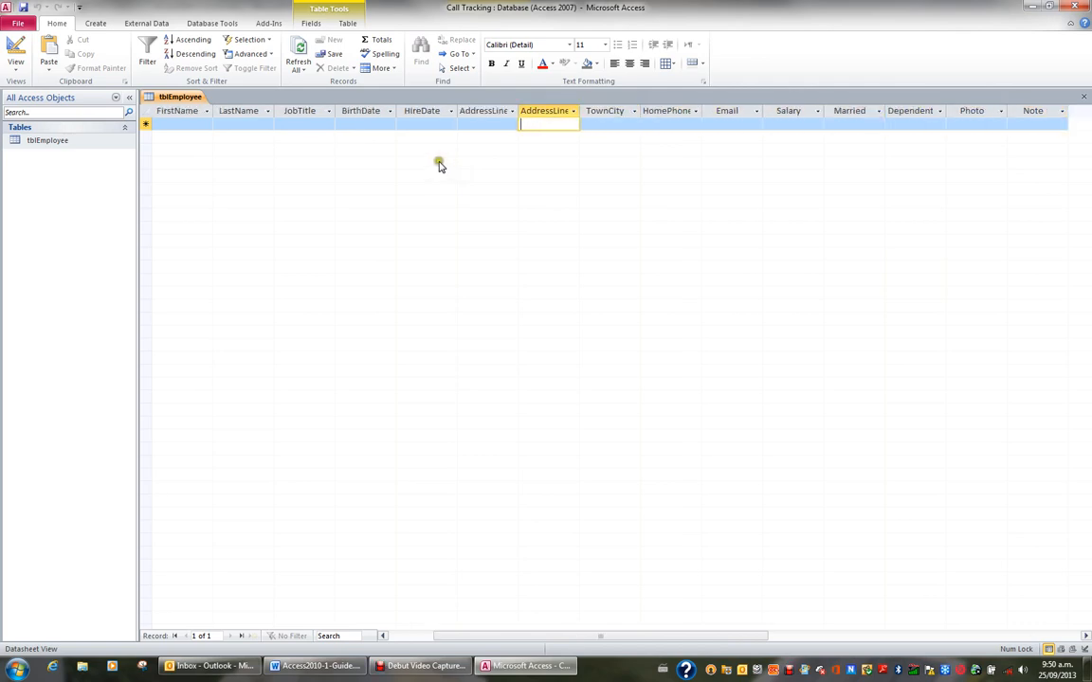
pyautogui.click(1083, 97)
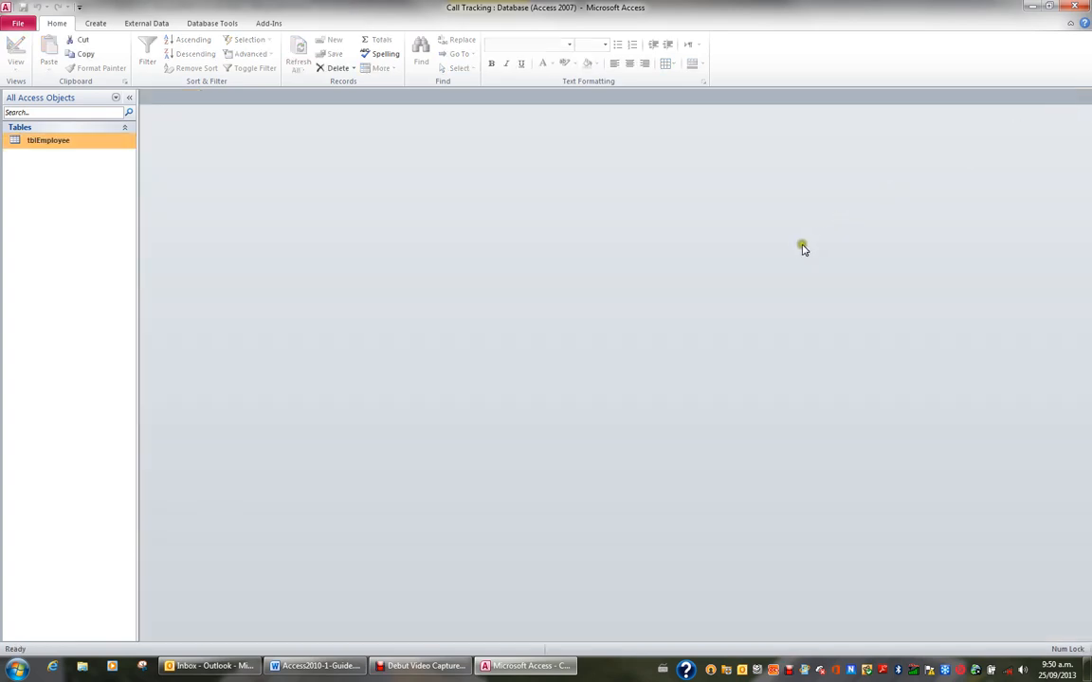
# Step: Open the tblEmployee table in Design view
pyautogui.click(752, 251)
pyautogui.doubleClick(59, 142)
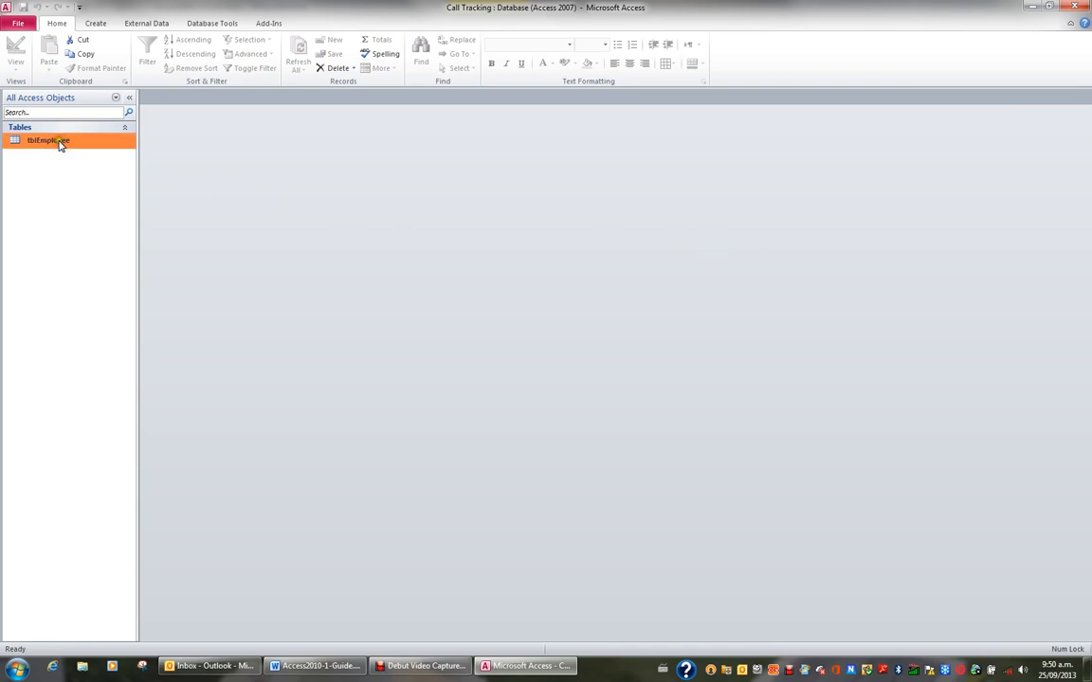
pyautogui.doubleClick(66, 142)
pyautogui.rightClick(65, 142)
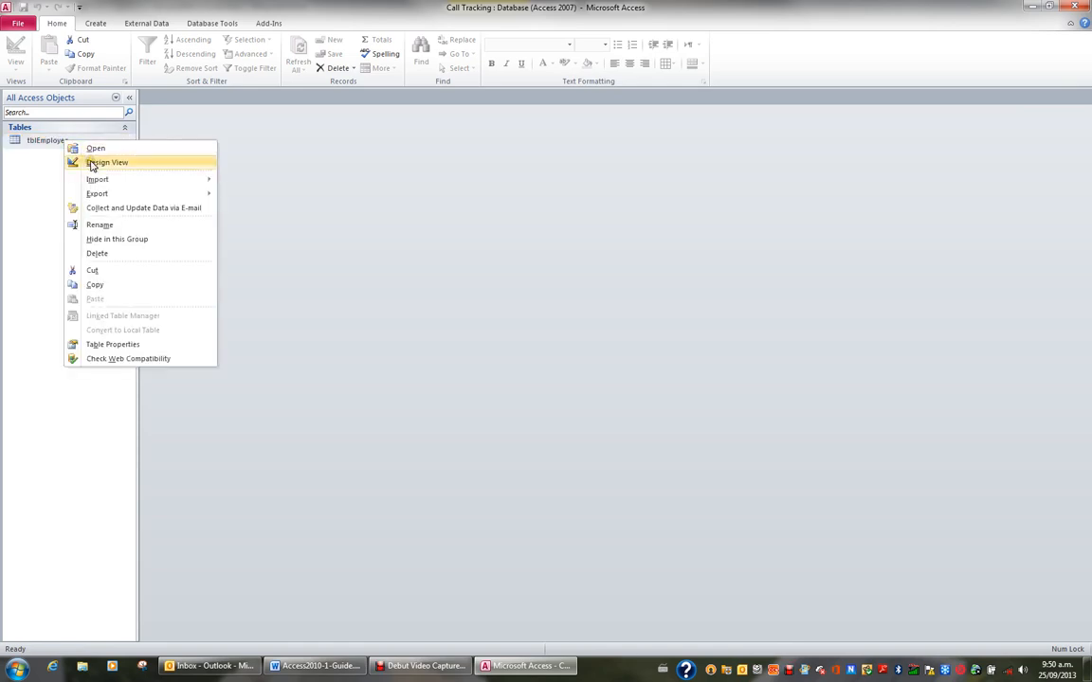
pyautogui.click(92, 164)
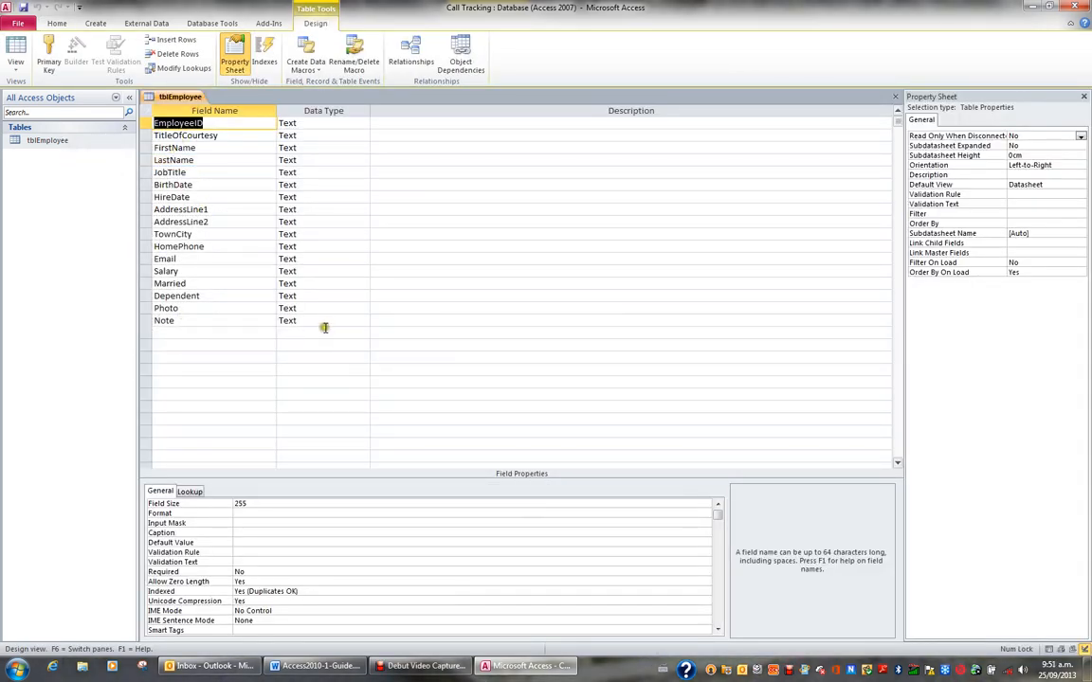
# Step: Switch tblEmployee back and forth between Datasheet view and Design view, ending in Design view
pyautogui.click(15, 47)
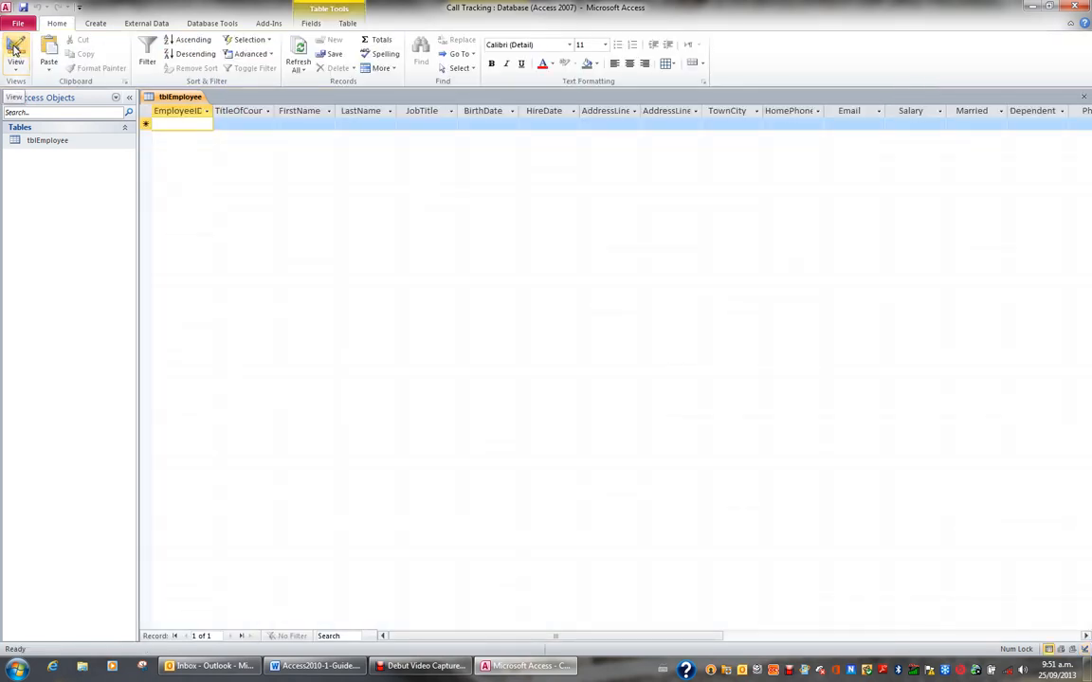
pyautogui.click(14, 48)
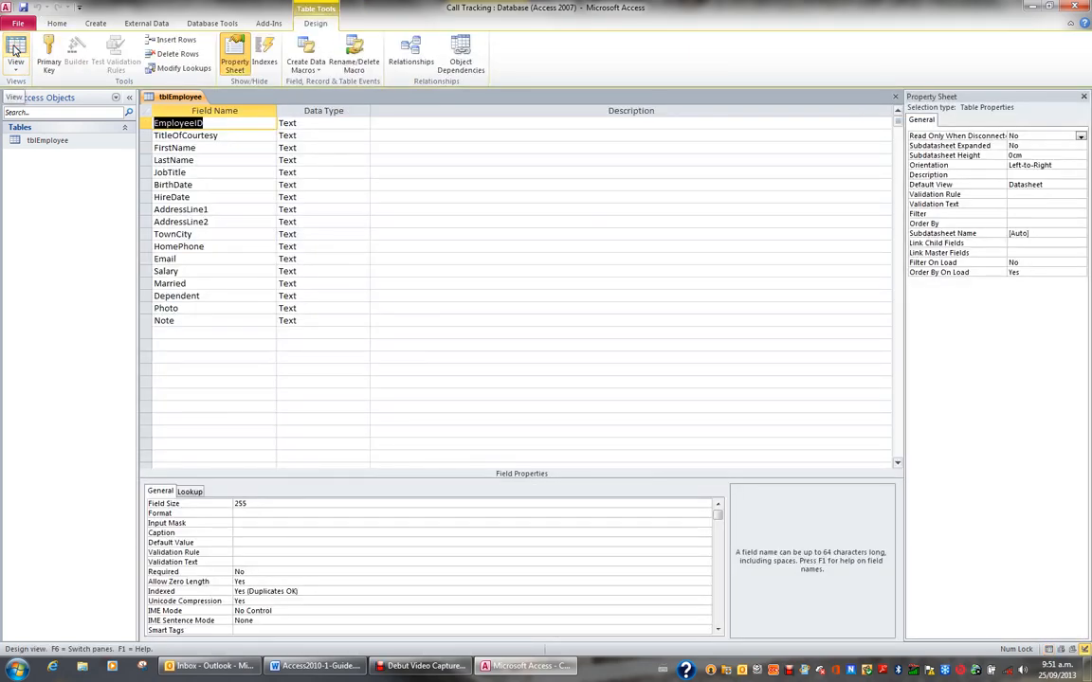
pyautogui.click(14, 49)
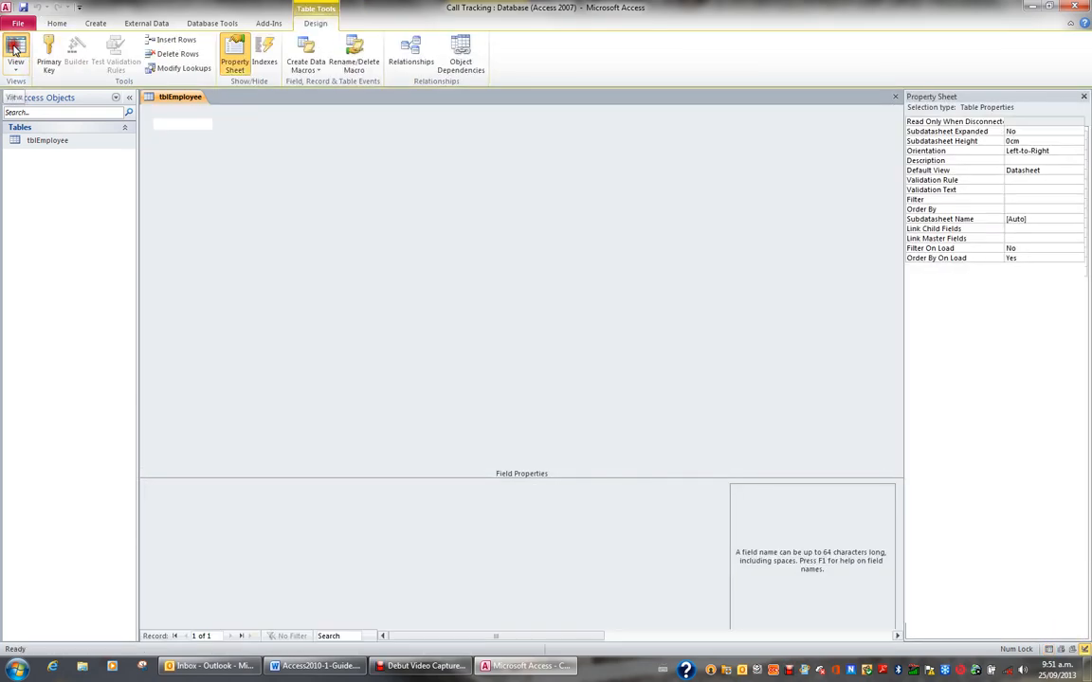
pyautogui.click(14, 48)
pyautogui.click(14, 48)
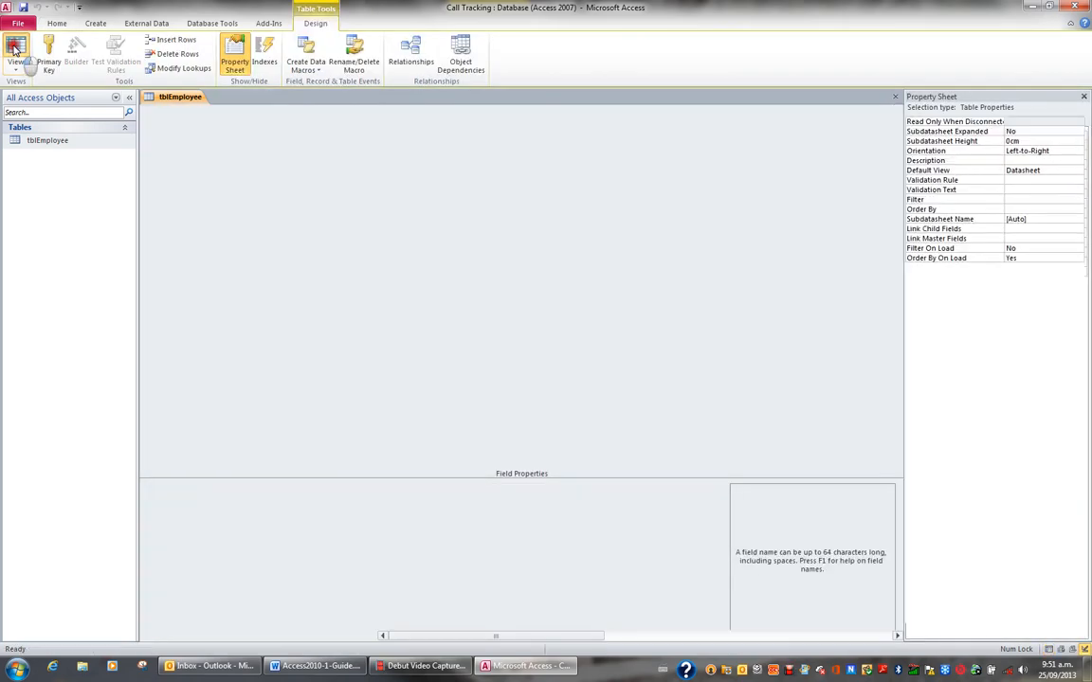
pyautogui.click(14, 48)
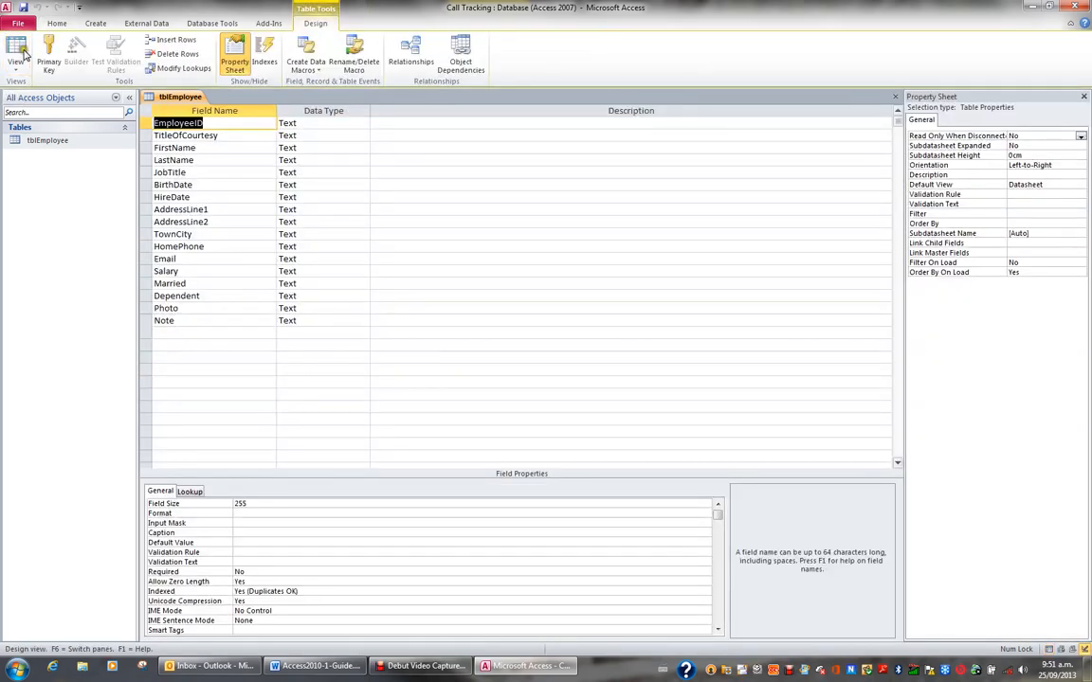